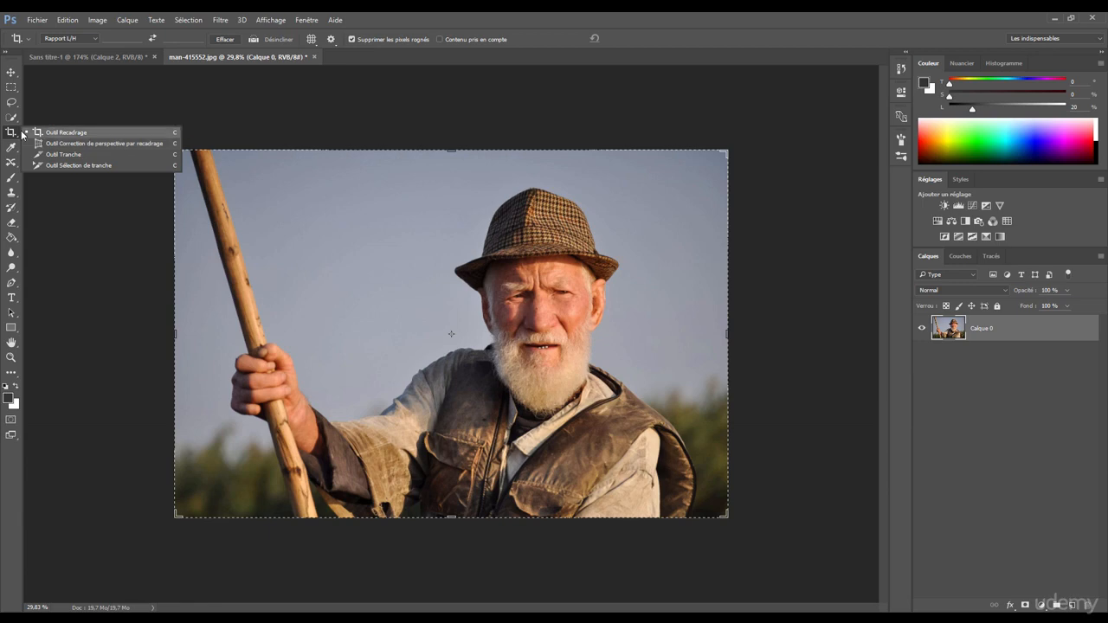
Step: Crop the photo to a near-square frame around the man, leaving out the staff and hand, and undo the crop
left_click(23, 133)
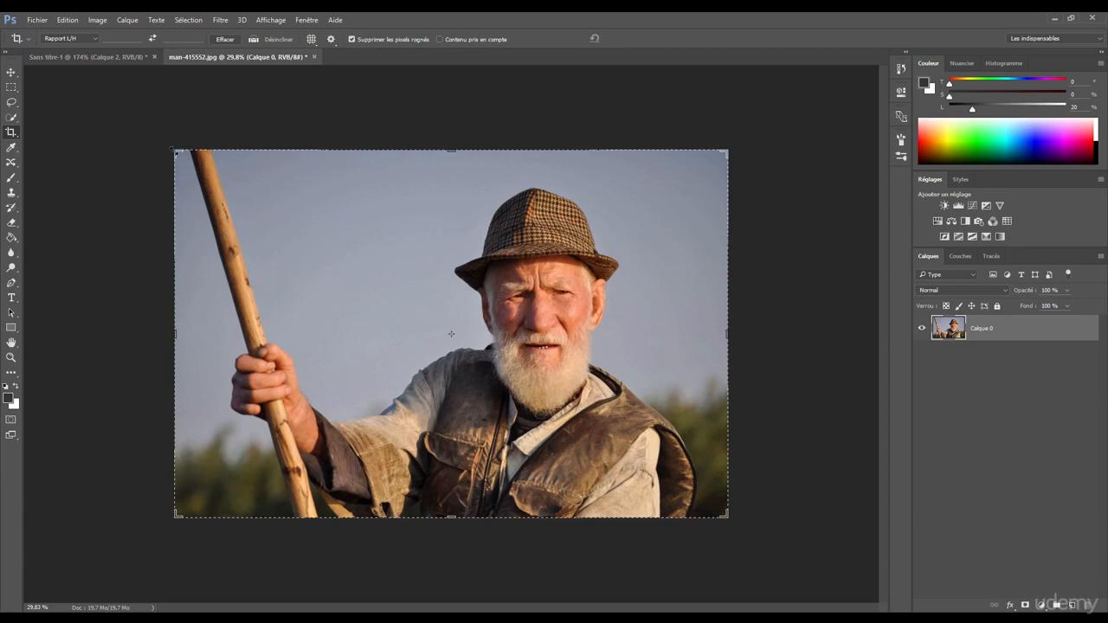
left_click_drag(173, 149, 289, 169)
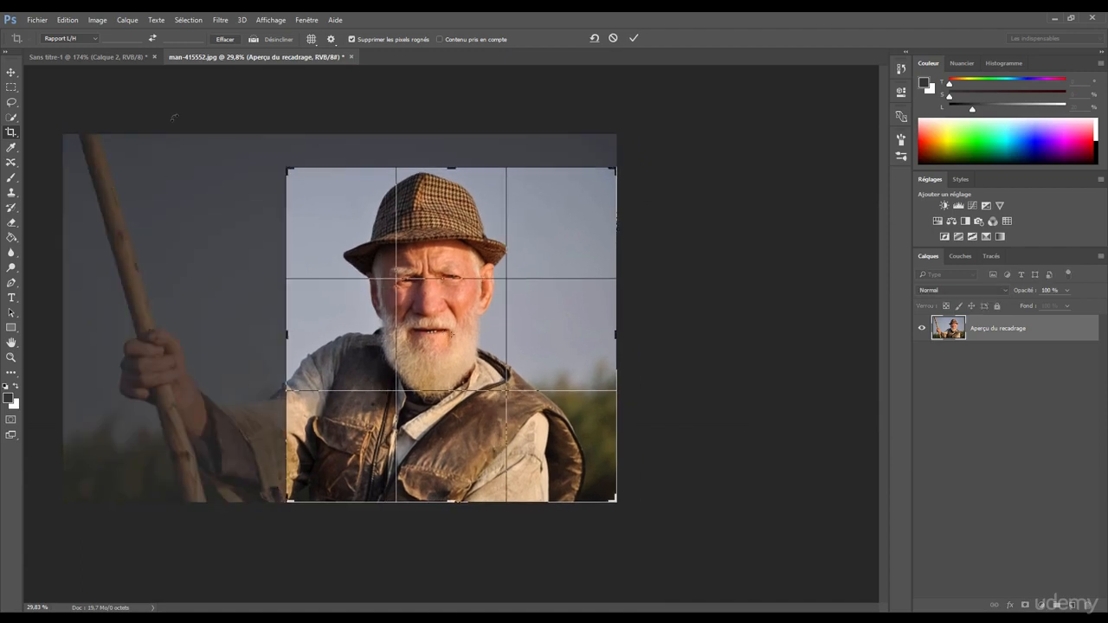
left_click(634, 38)
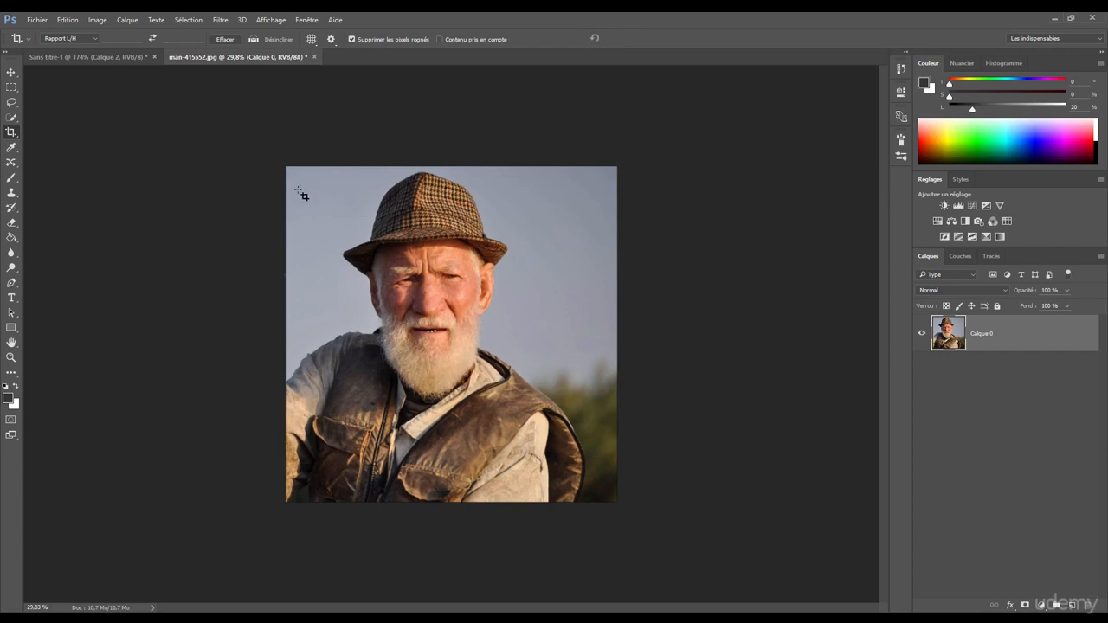
key("ctrl+alt+z")
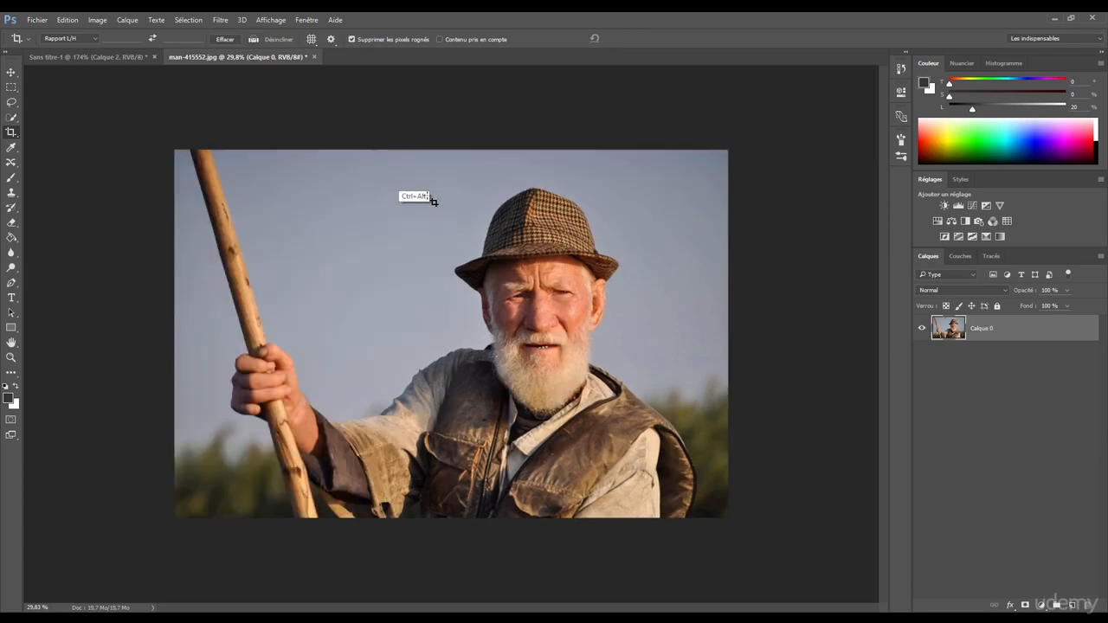
Step: Try a crop that trims the photo's upper-left area and reset the frame to the full image
left_click_drag(145, 143, 812, 558)
left_click_drag(177, 153, 299, 175)
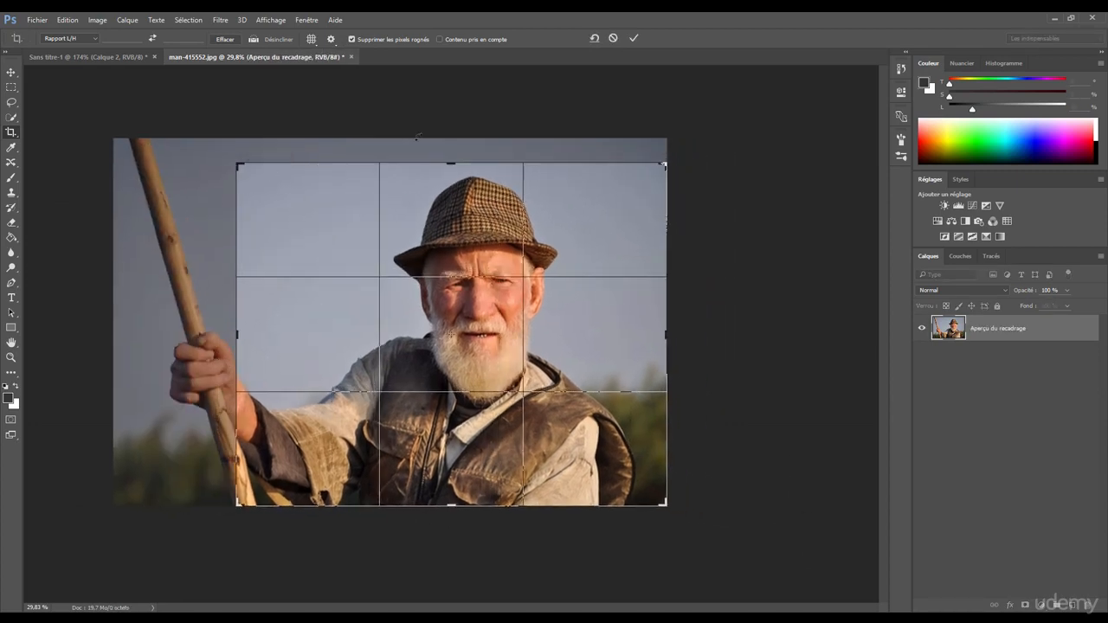
left_click(594, 38)
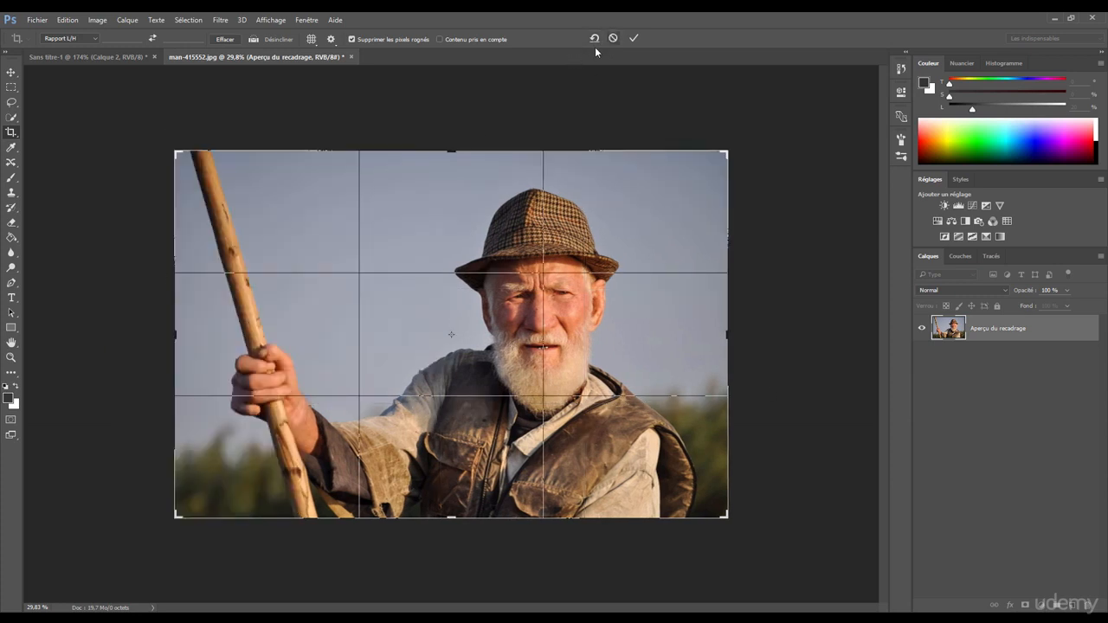
key("Return")
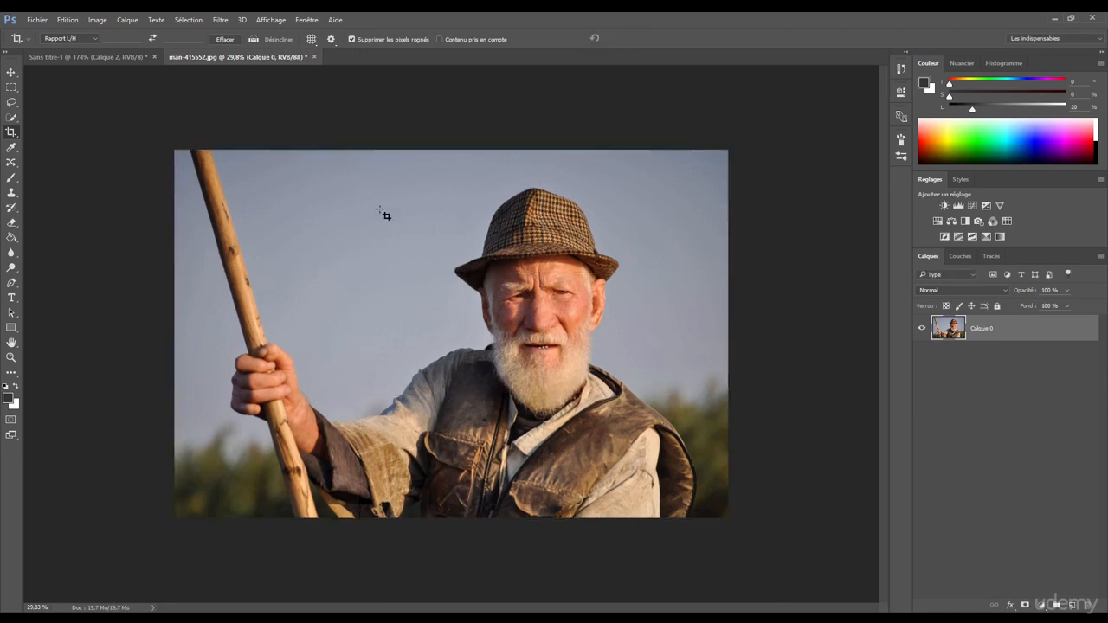
Step: Draw a crop frame around the man and the staff using the unconstrained Rapport L/H preset
left_click(57, 38)
left_click(74, 50)
left_click_drag(182, 166, 534, 264)
left_click_drag(468, 353, 667, 472)
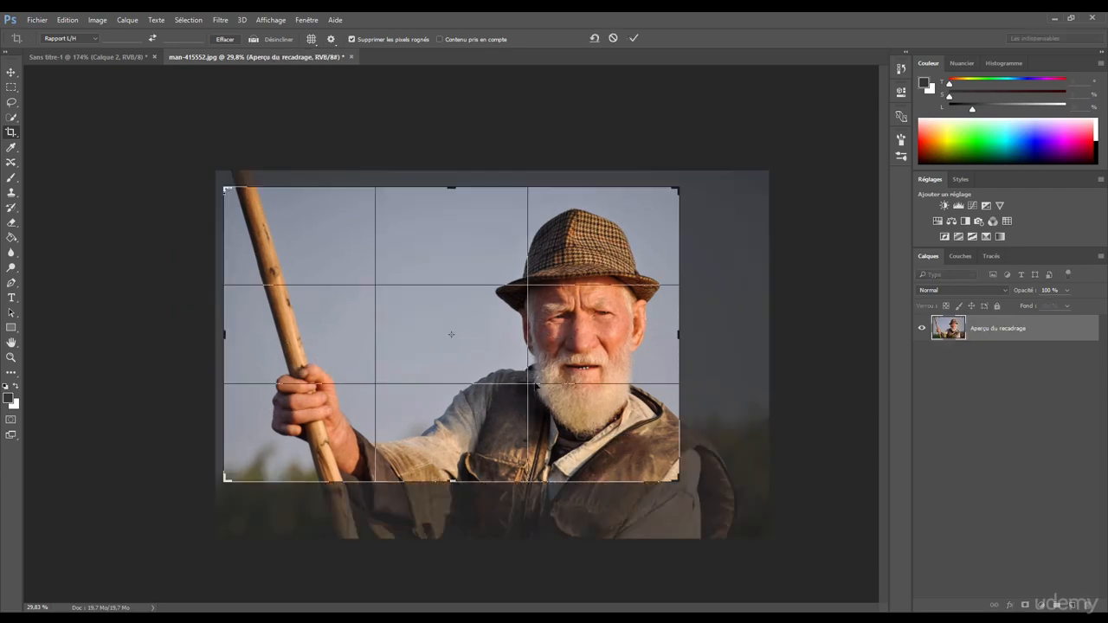
Step: Constrain the crop frame to the 16 : 9 preset with its width value changed to 20, and shift the photo inside the frame
left_click(69, 38)
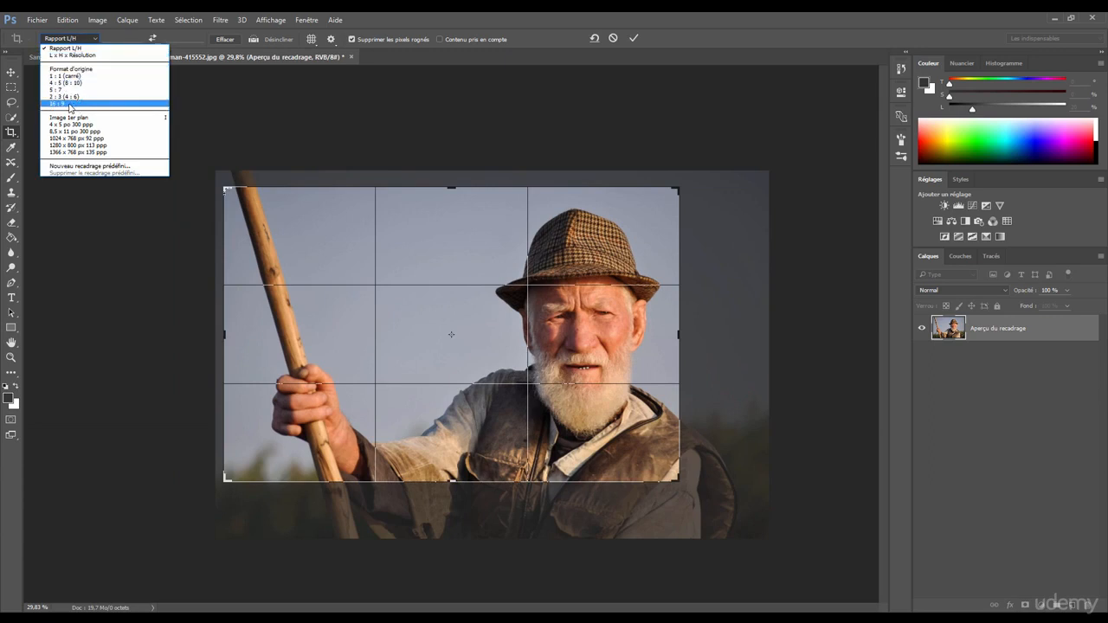
left_click(61, 103)
left_click_drag(225, 209, 224, 258)
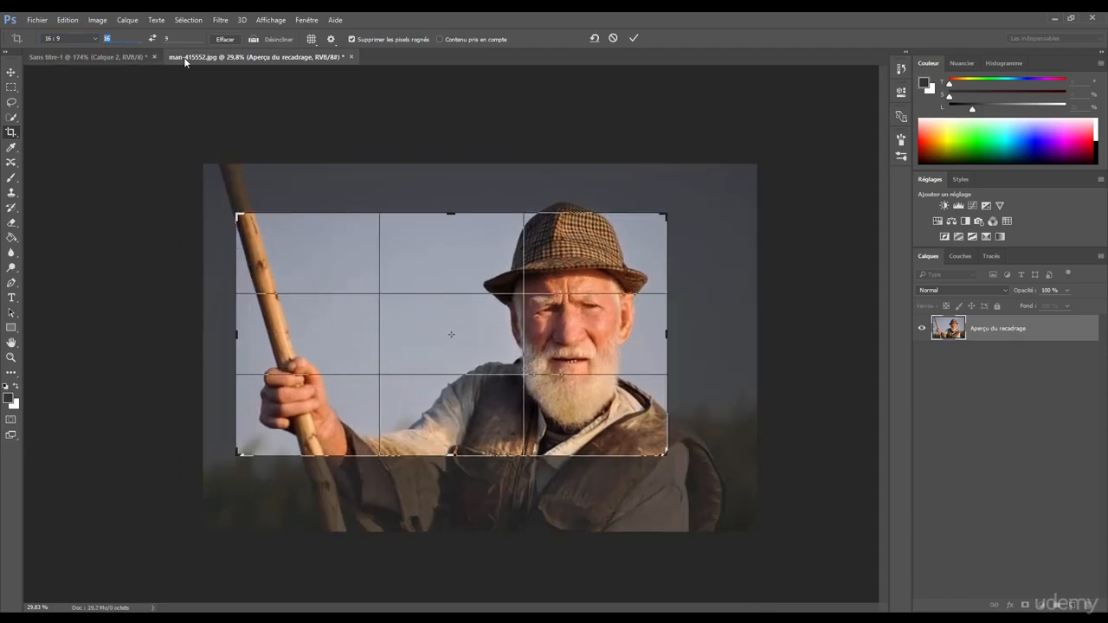
type("20")
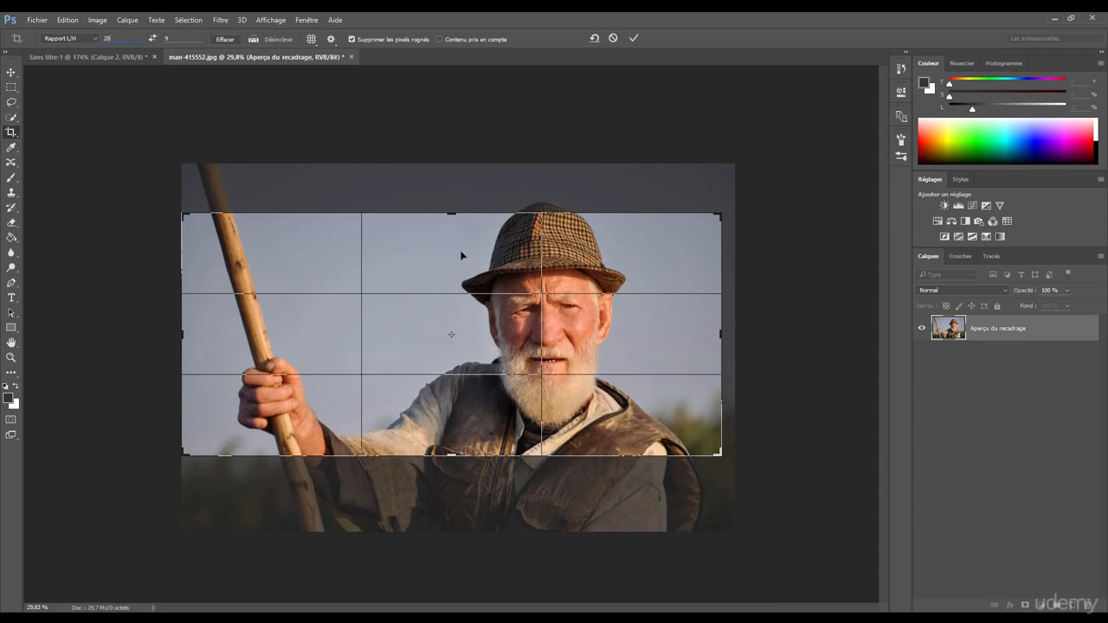
left_click_drag(462, 255, 409, 273)
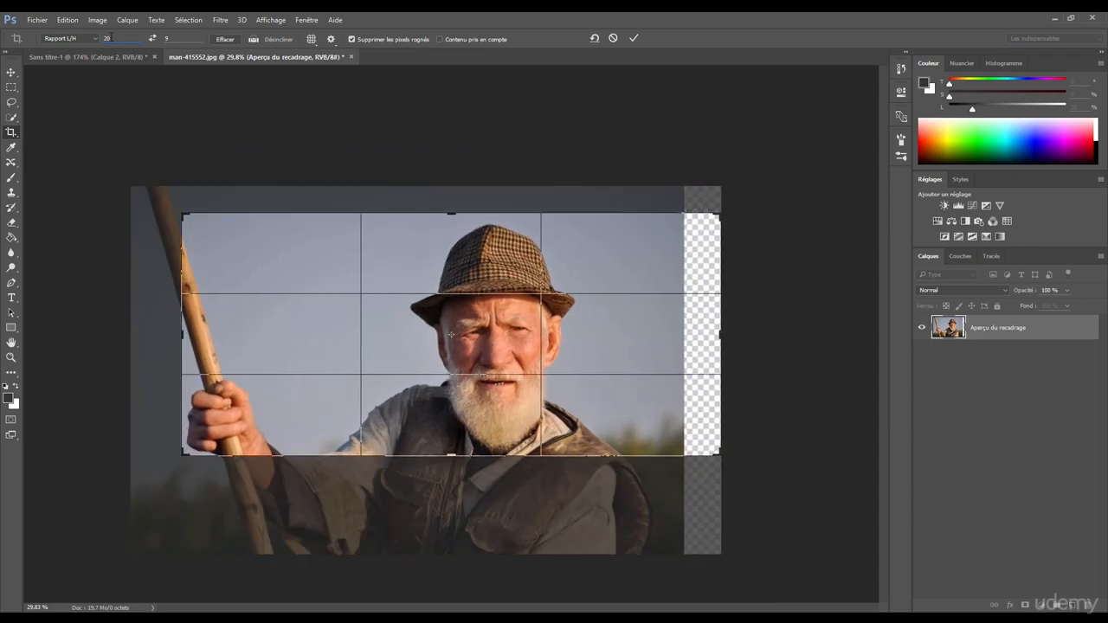
Step: Clear the crop ratio values so the frame can be resized freely
double_click(121, 38)
type("0")
key("Return")
left_click(531, 252)
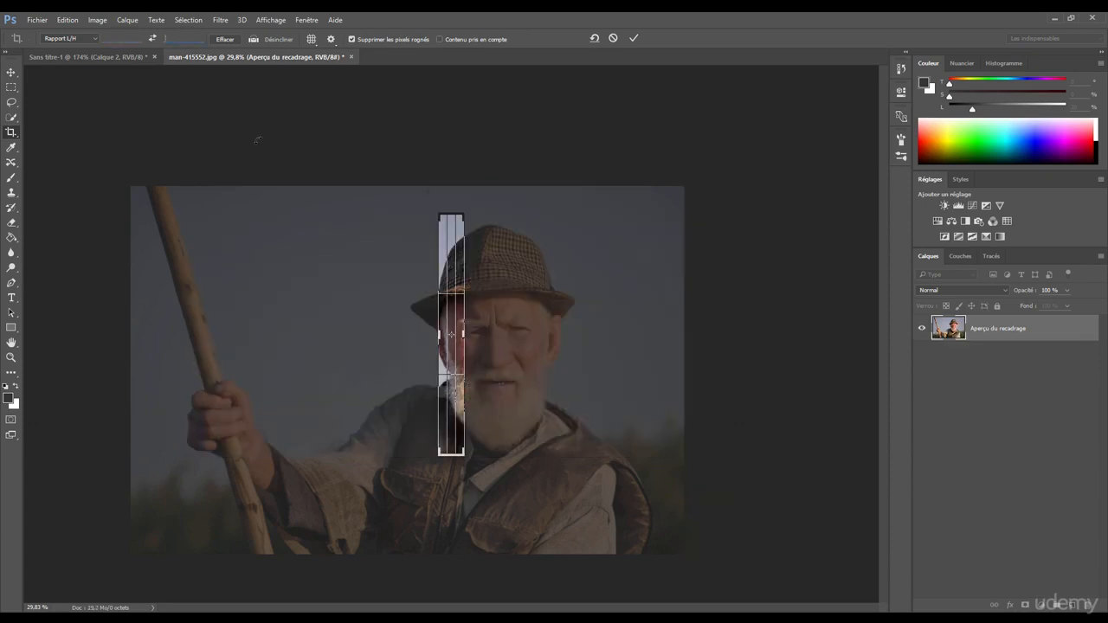
Step: Widen the crop frame around the man and his hand, reposition the photo within it, and apply the crop
left_click_drag(436, 336, 304, 335)
left_click_drag(597, 335, 685, 340)
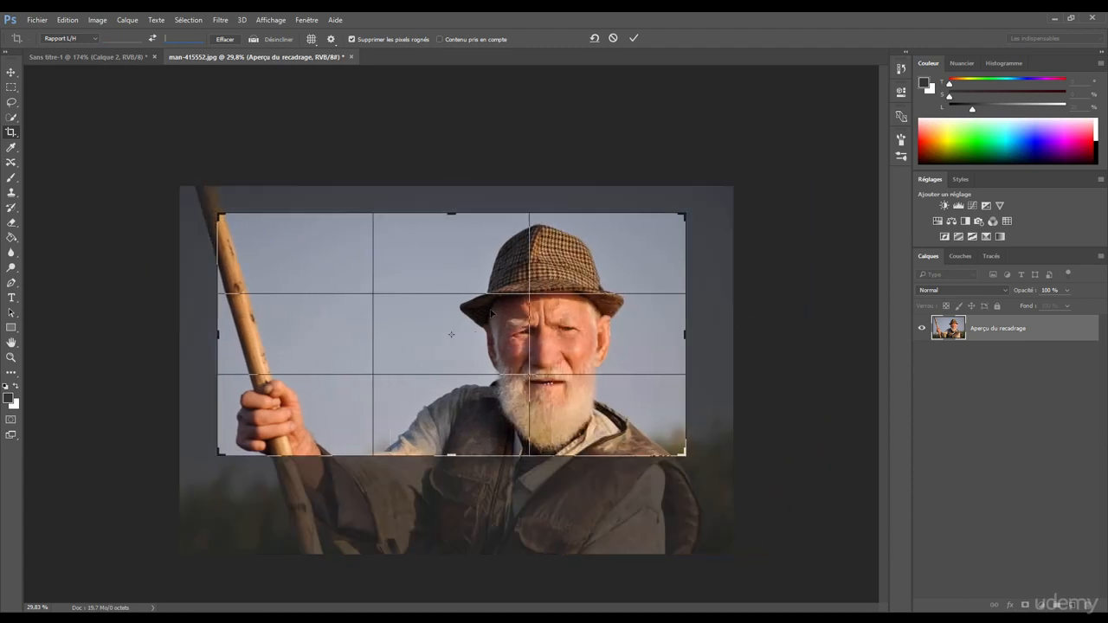
left_click_drag(501, 313, 470, 322)
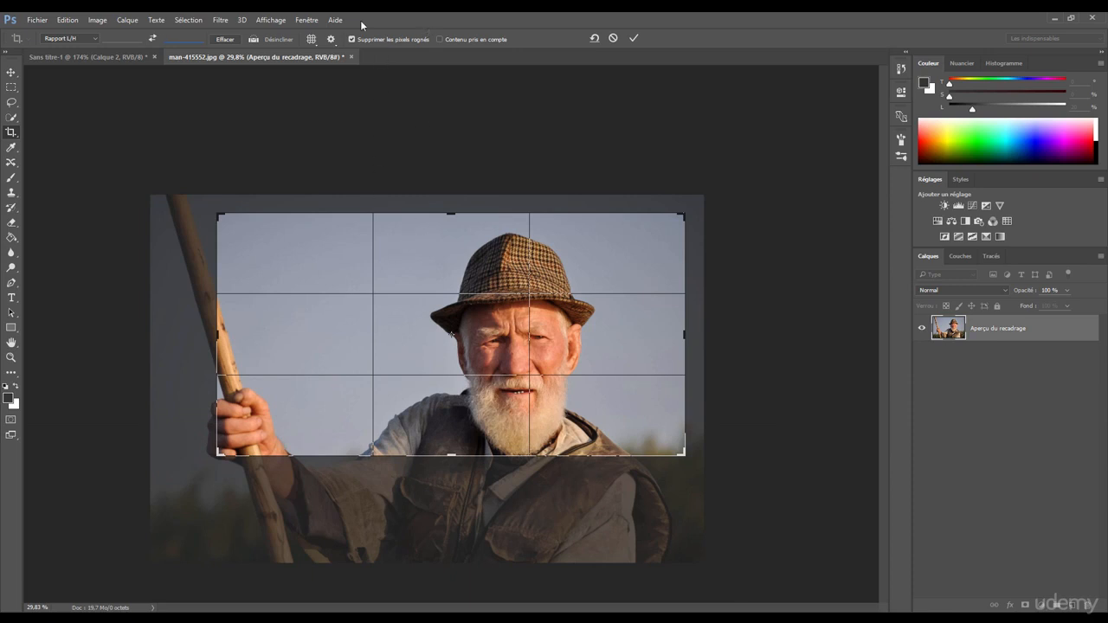
left_click_drag(440, 271, 415, 250)
left_click(634, 38)
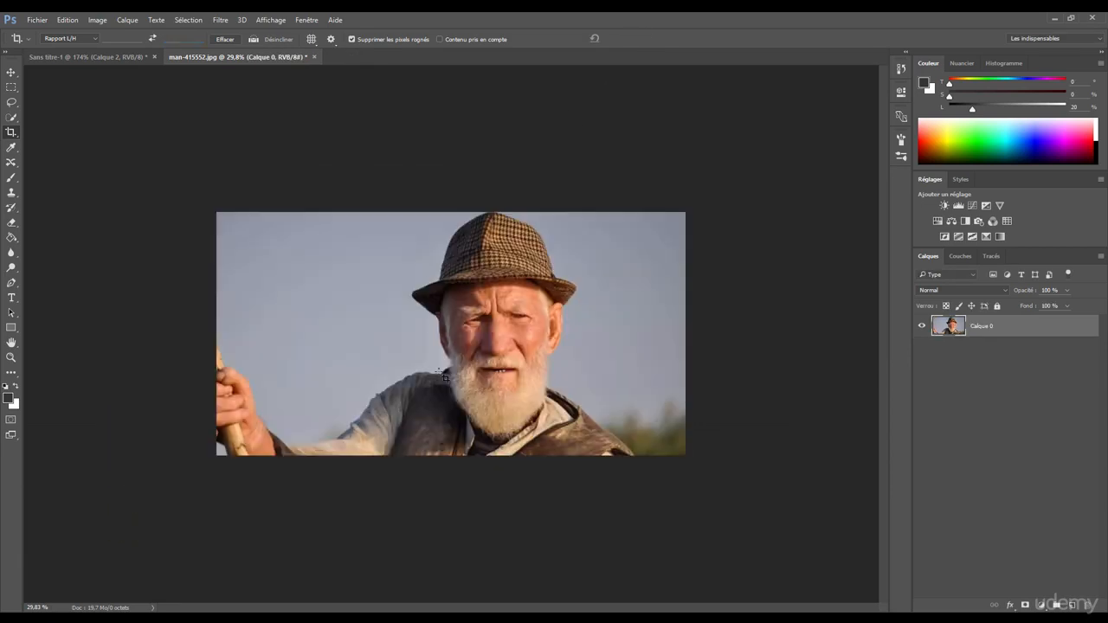
Step: Try enlarging the crop frame beyond the cropped photo's edges, cancel it, and undo the applied crop
left_click_drag(217, 213, 738, 509)
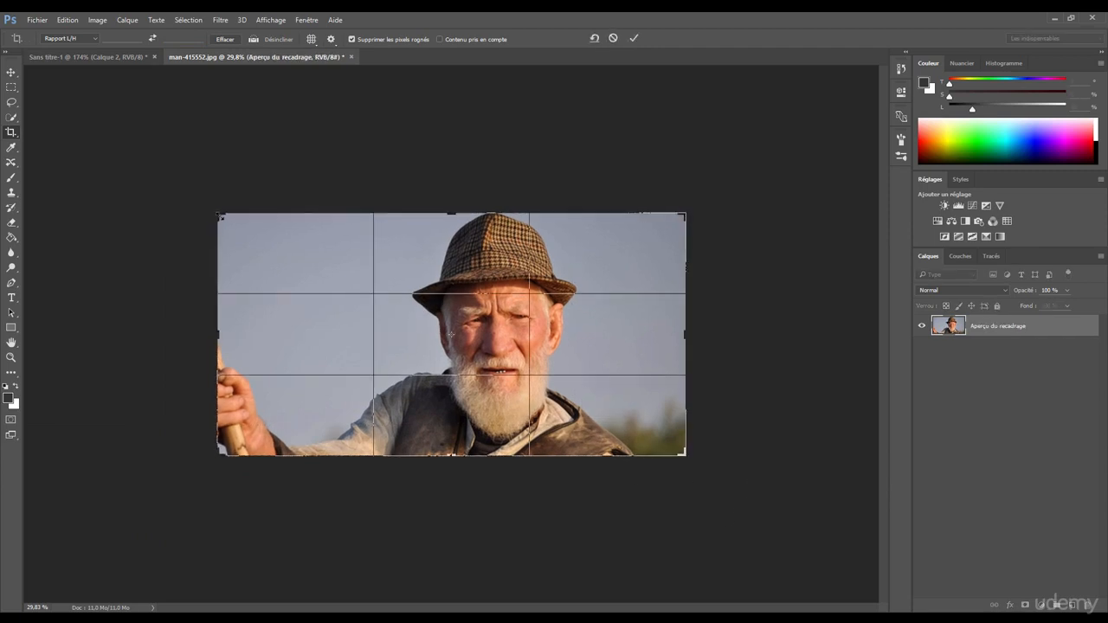
left_click_drag(217, 213, 177, 187)
left_click_drag(729, 484, 765, 518)
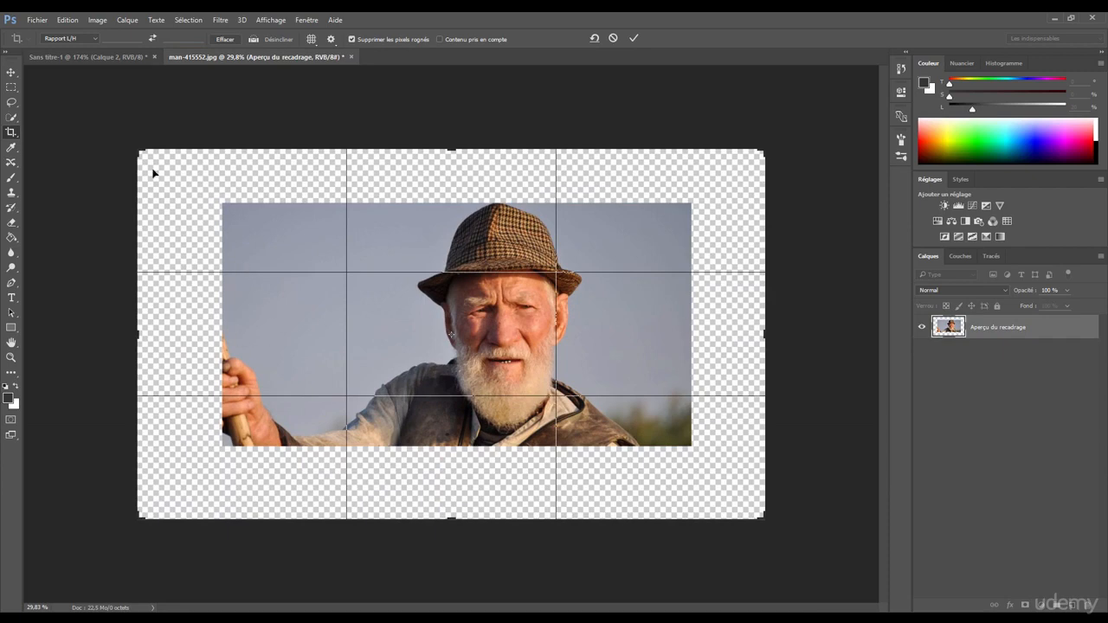
key("Escape")
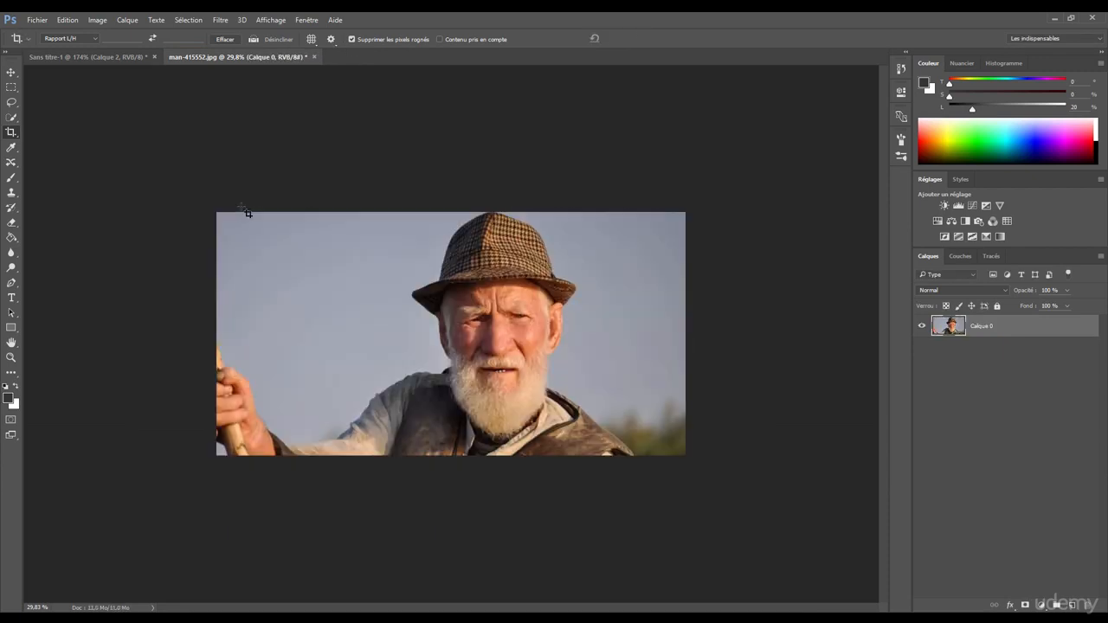
key("ctrl+z")
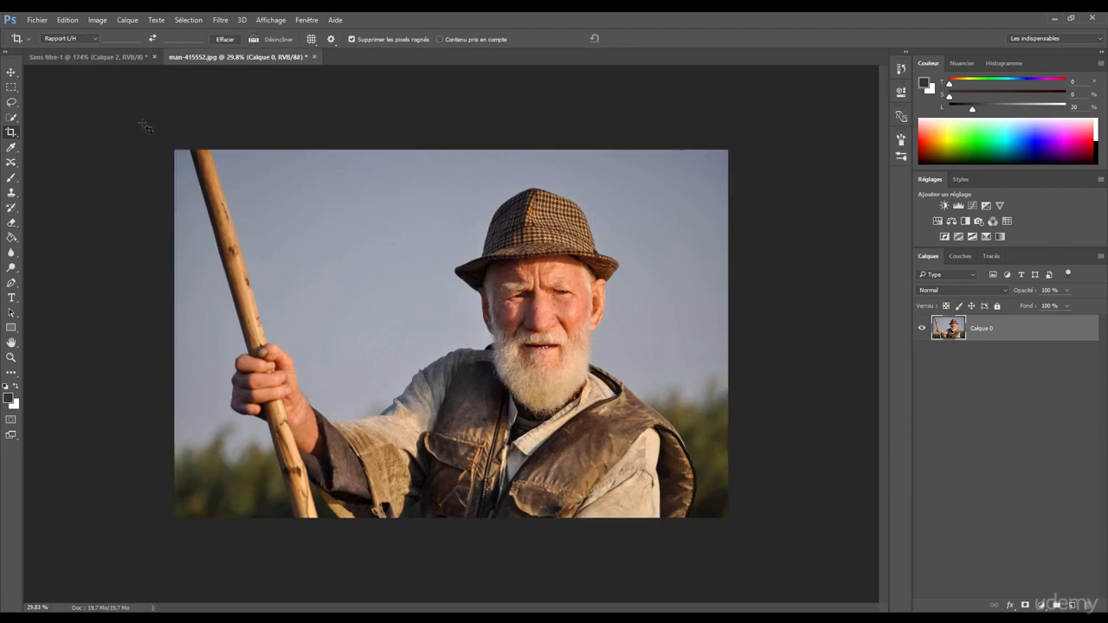
Step: Crop the photo around the man's head and shoulders with Supprimer les pixels rognés turned off
left_click_drag(175, 150, 814, 528)
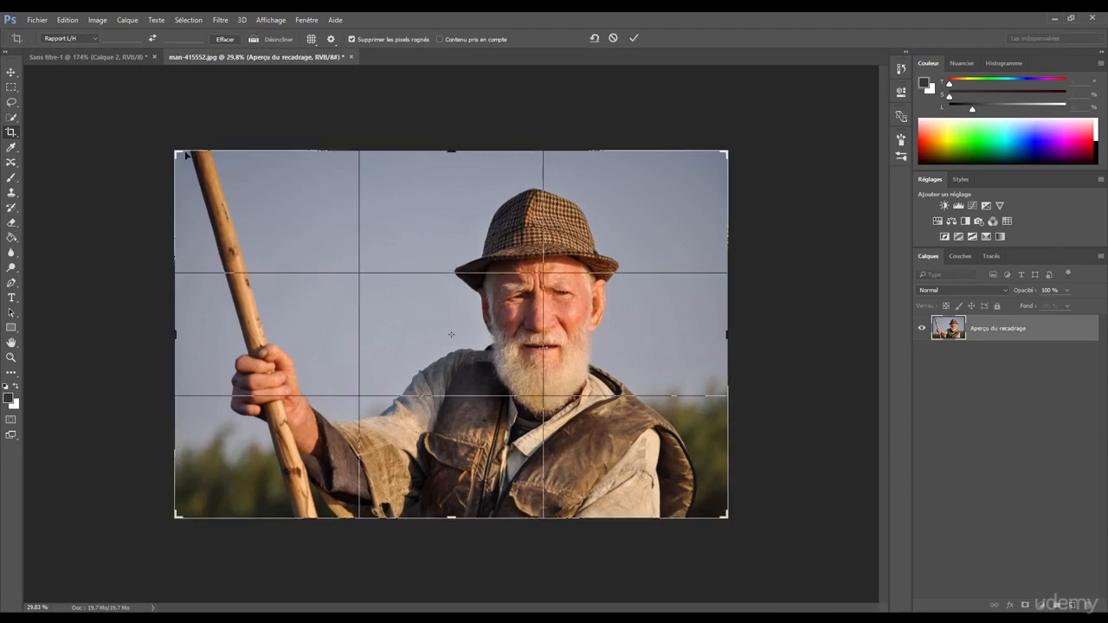
left_click_drag(187, 155, 270, 160)
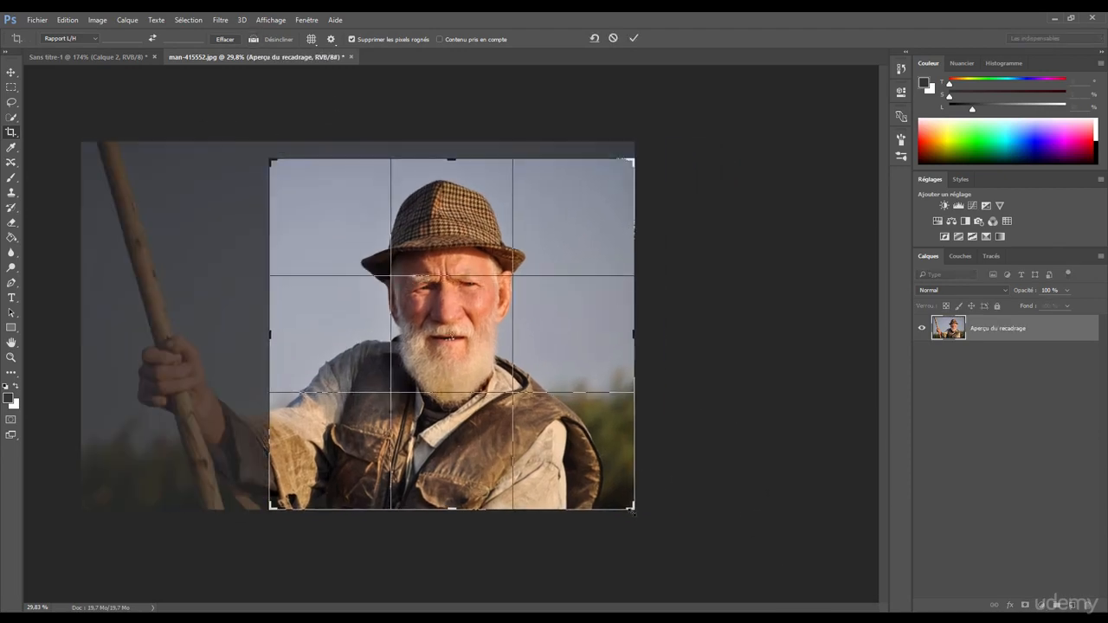
left_click_drag(633, 512, 609, 475)
left_click(351, 39)
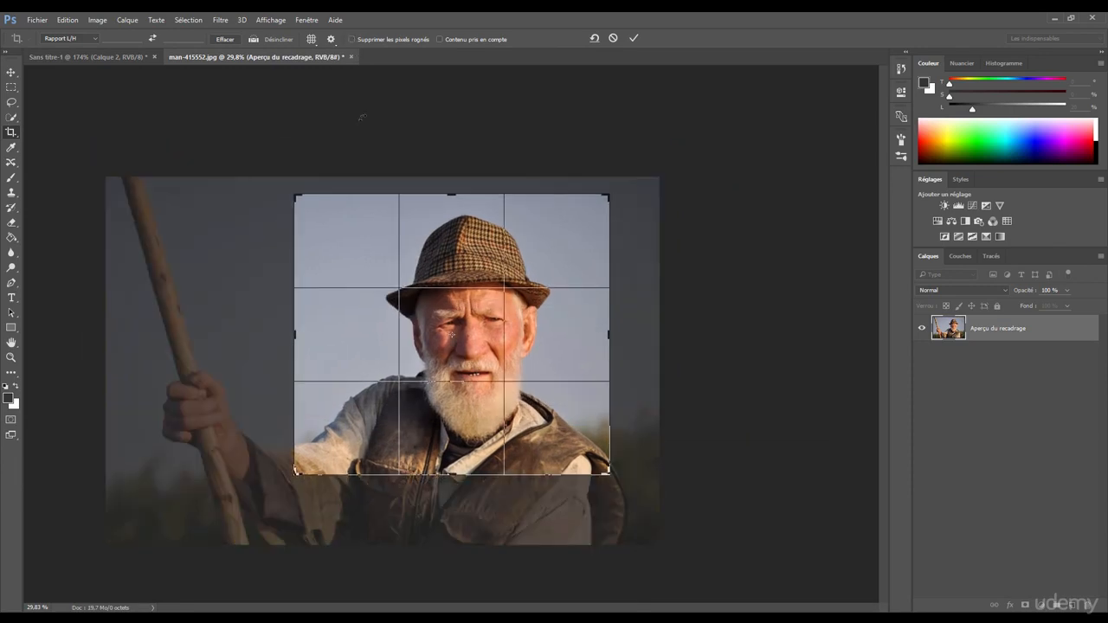
left_click(633, 38)
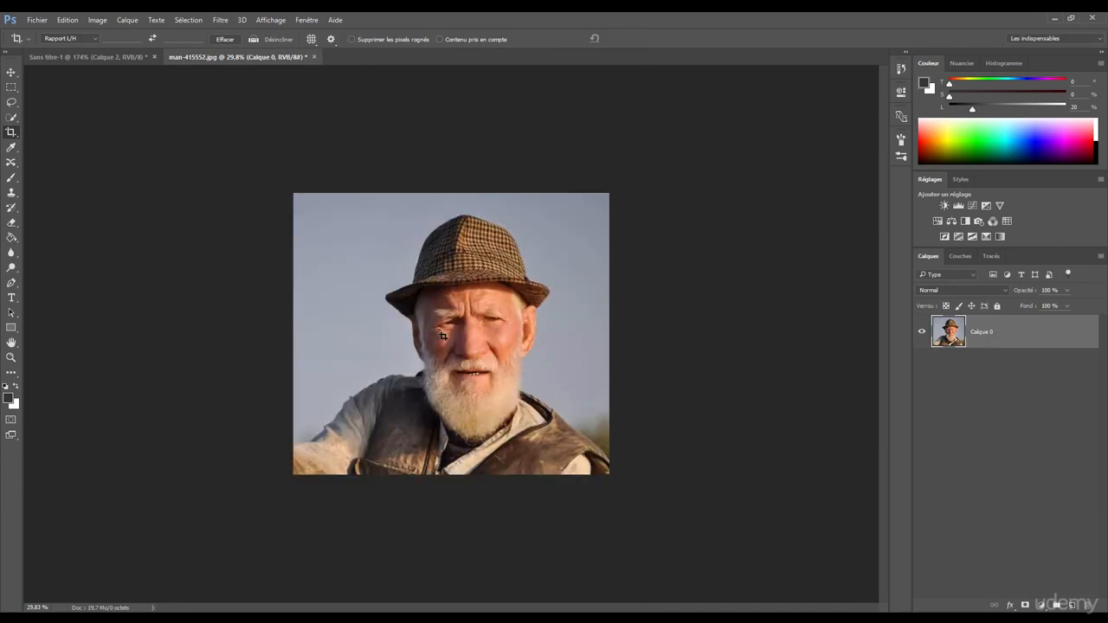
Step: Expand the crop frame to bring back the staff, the hand and more of the vest, and apply the crop
left_click_drag(178, 136, 688, 530)
left_click_drag(292, 193, 209, 195)
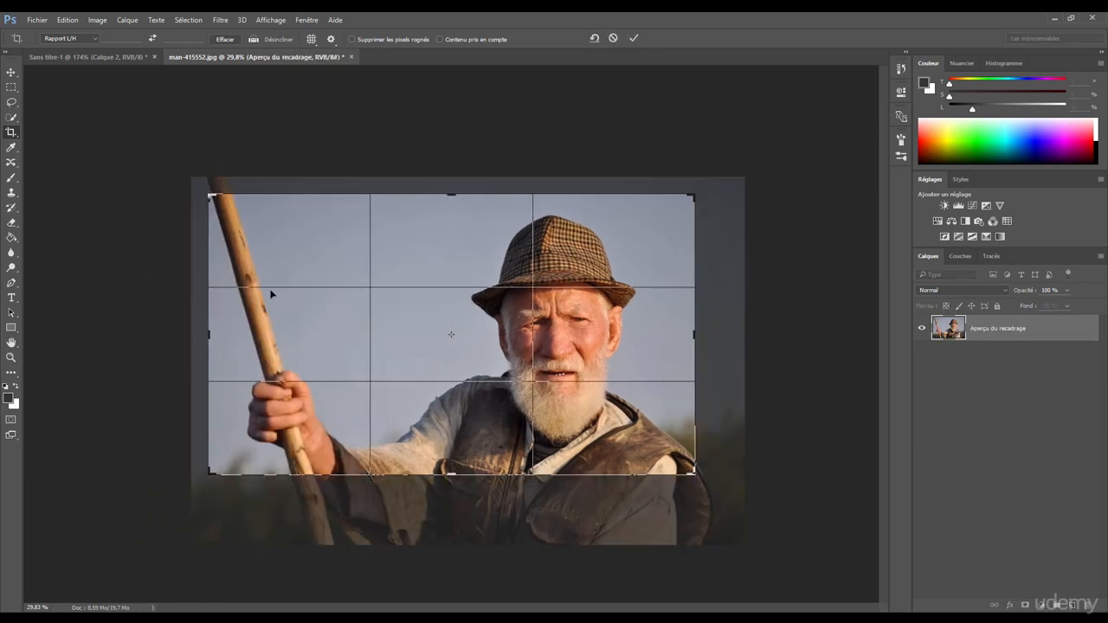
left_click_drag(467, 475, 474, 478)
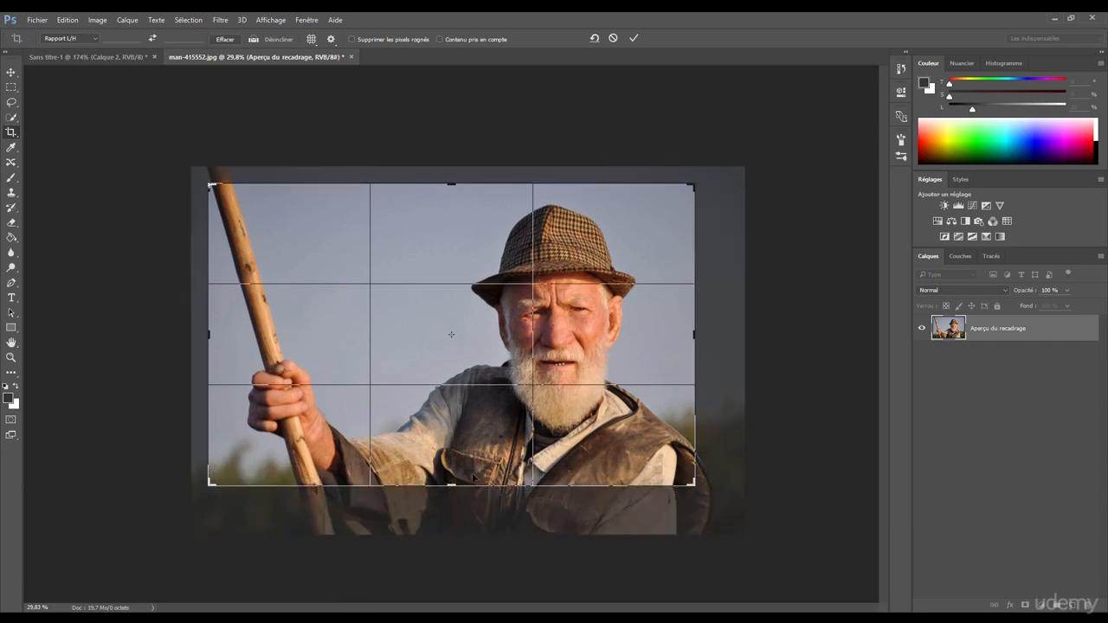
left_click(634, 38)
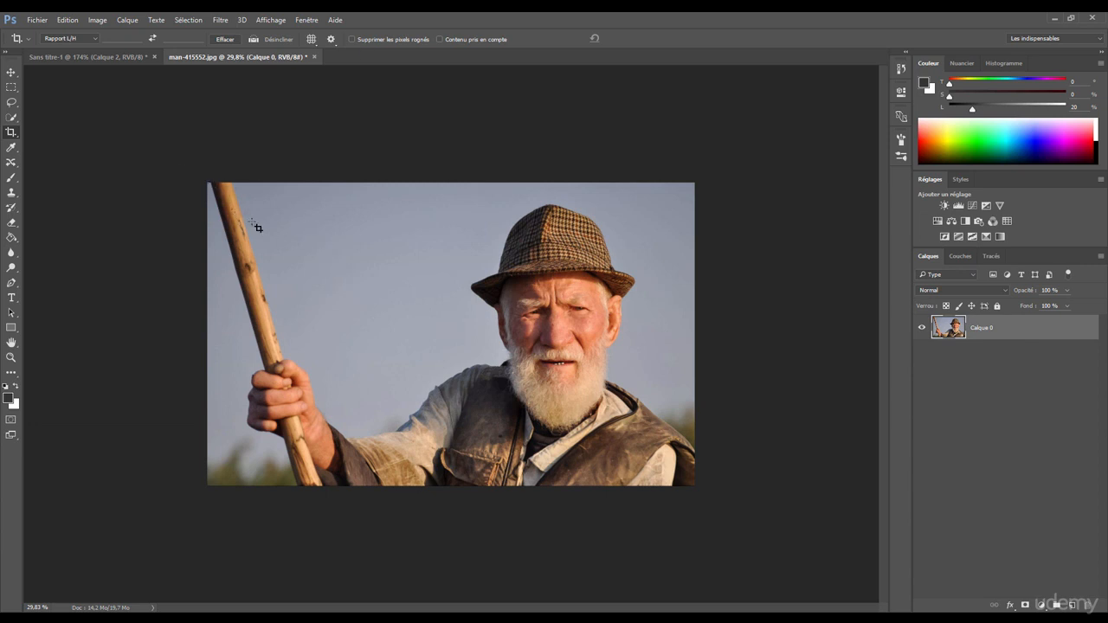
Step: Crop the photo tighter around the man and his hand, and reopen the crop frame to check the preserved area outside it
left_click_drag(235, 209, 667, 457)
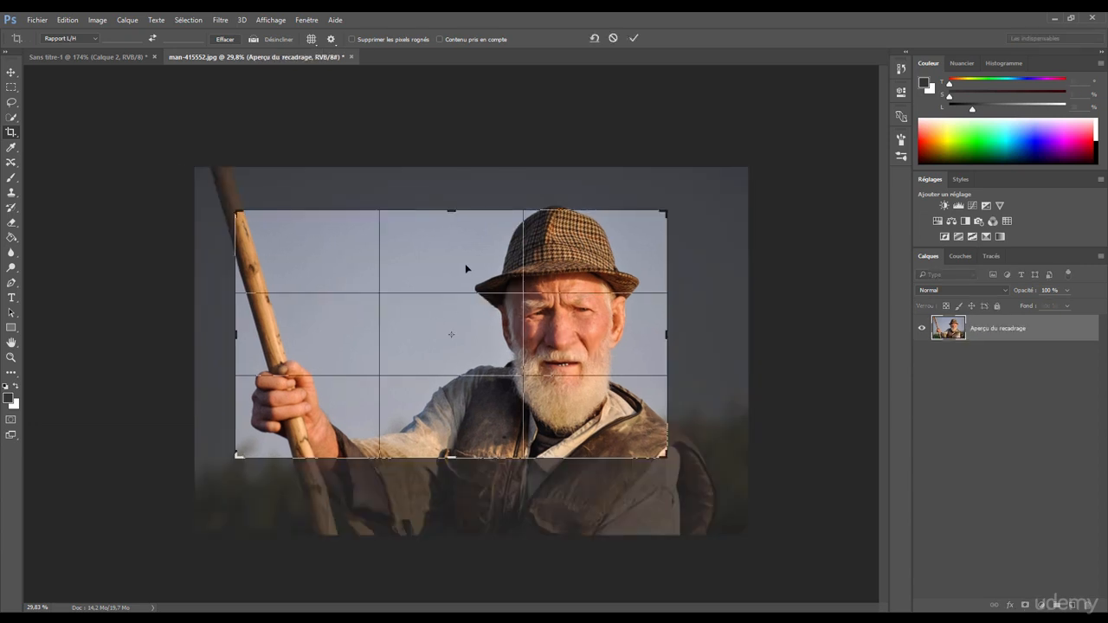
left_click_drag(465, 263, 446, 280)
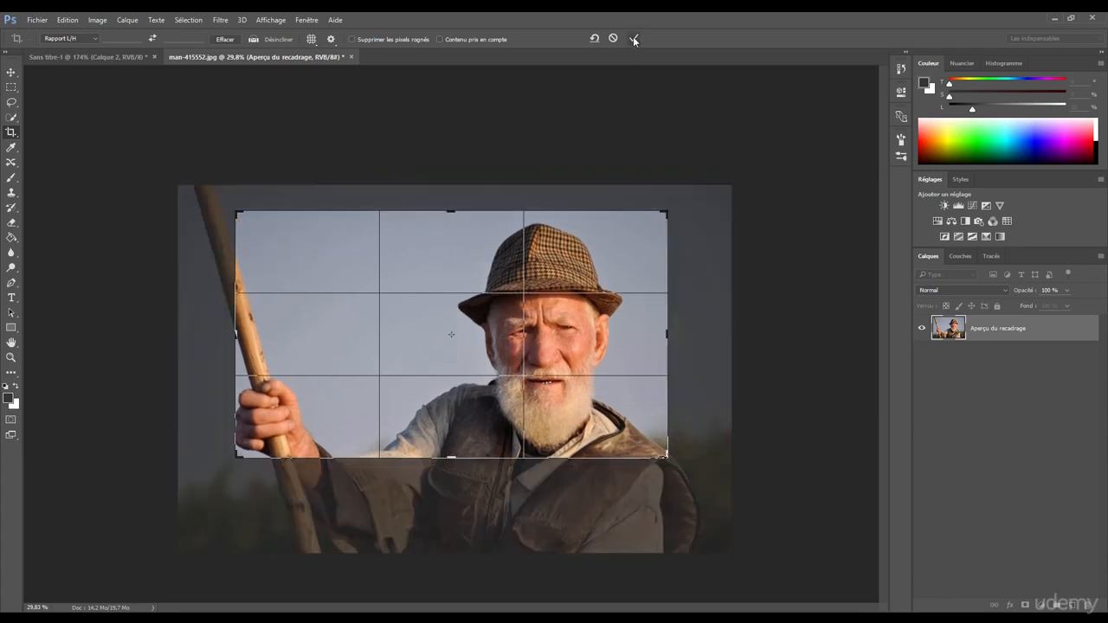
left_click(635, 39)
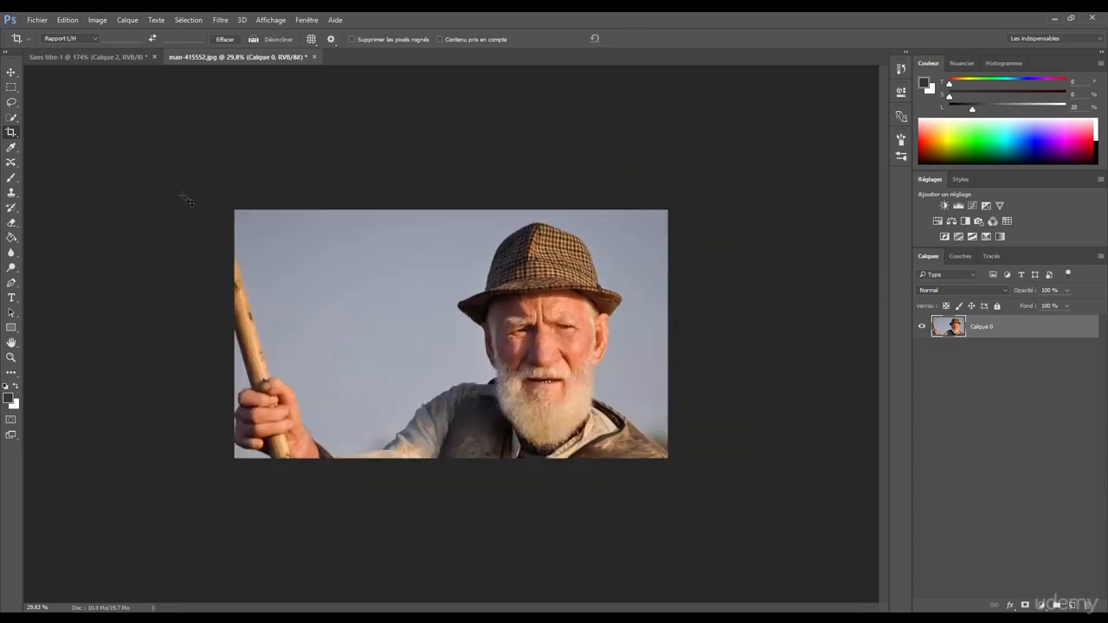
left_click_drag(158, 184, 793, 527)
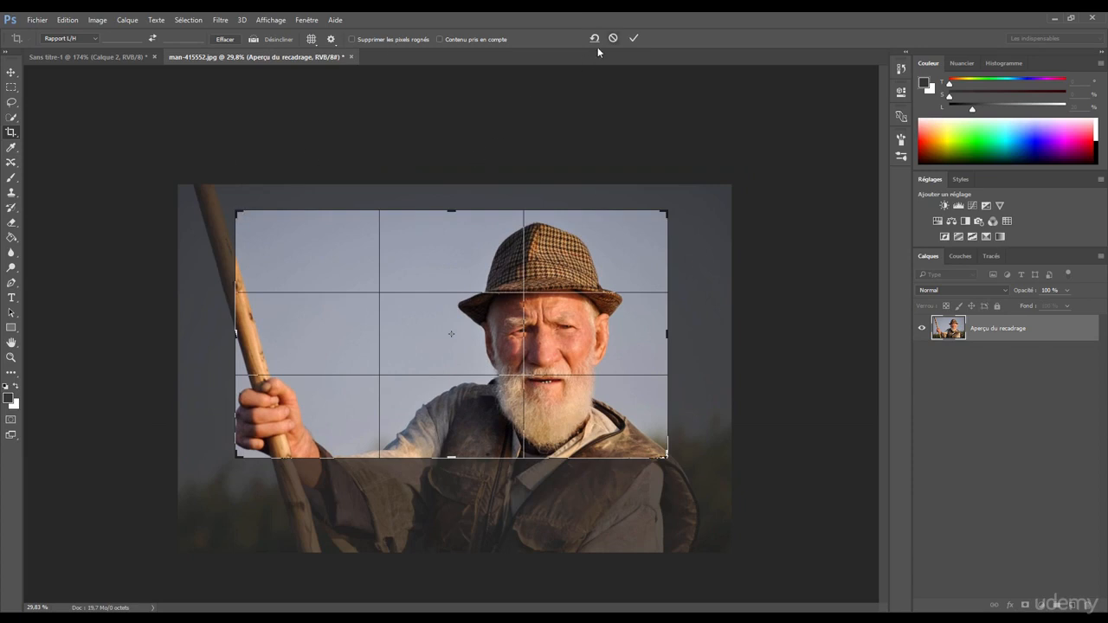
key("Return")
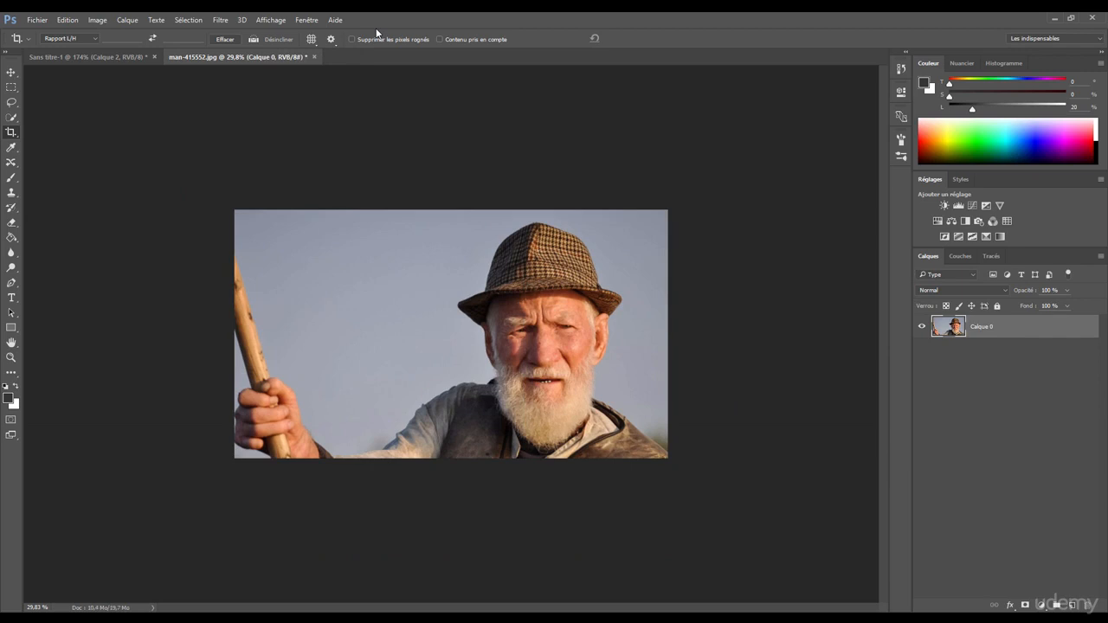
Step: Undo the successive crops back to the full photo
key("ctrl+z")
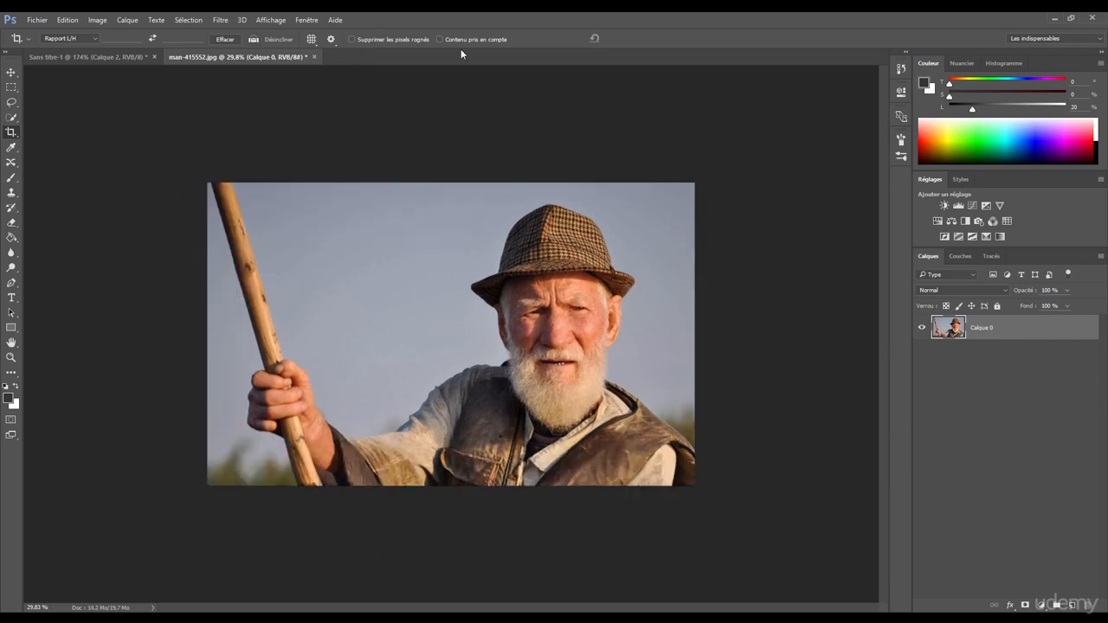
key("ctrl+alt+z")
key("ctrl+alt+z")
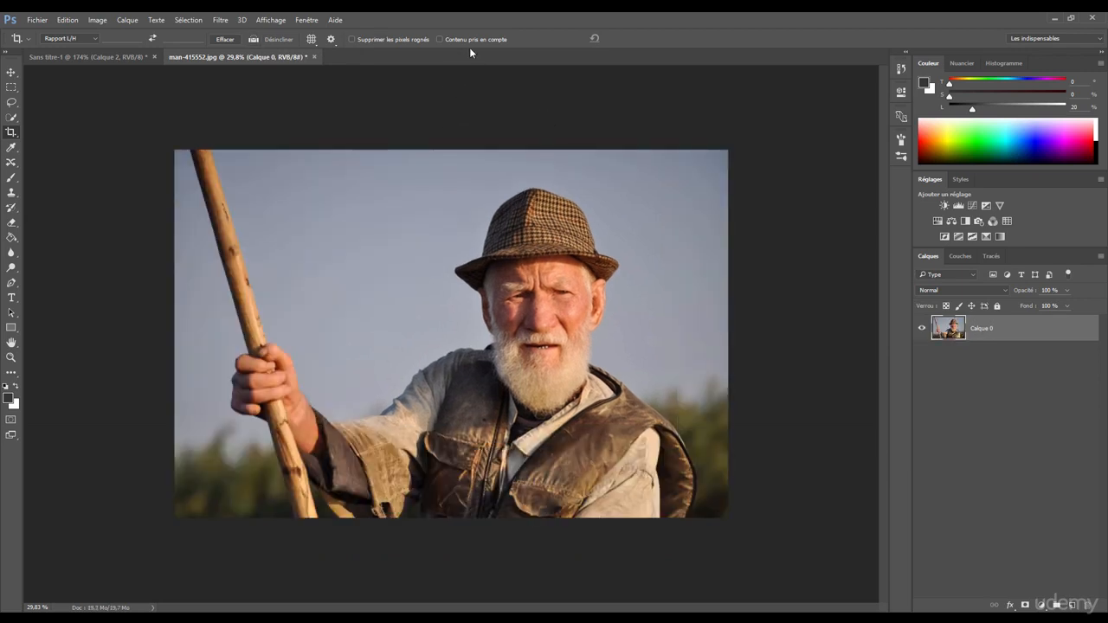
Step: Try to extend the photo upward by cropping with Contenu pris en compte turned off, and undo the crop
left_click(439, 39)
left_click_drag(116, 130, 734, 541)
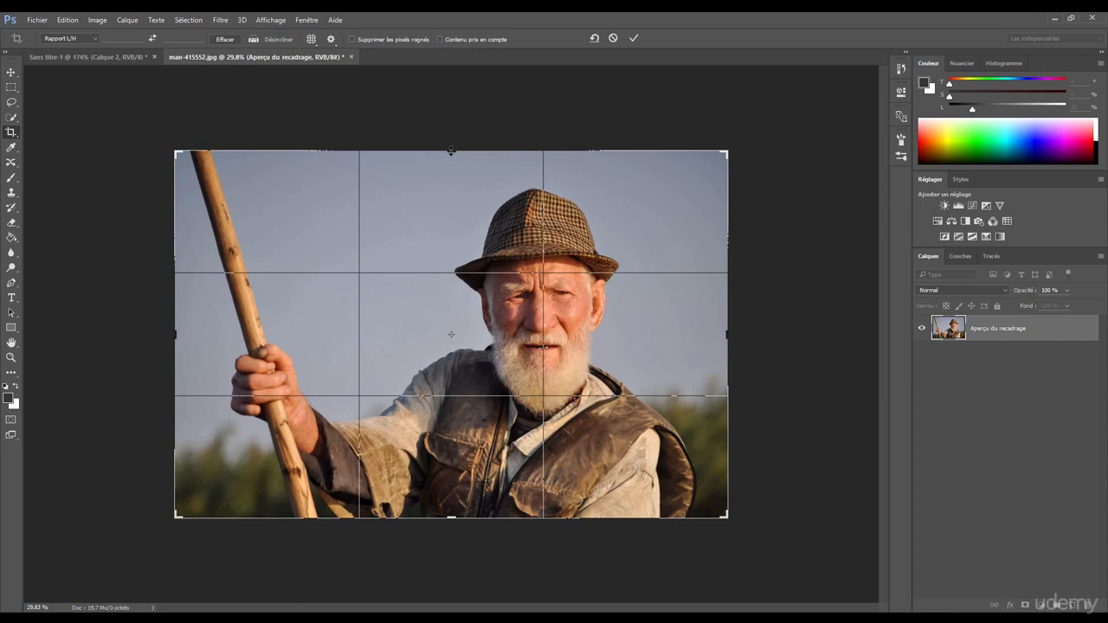
left_click_drag(450, 150, 450, 130)
left_click_drag(451, 116, 451, 118)
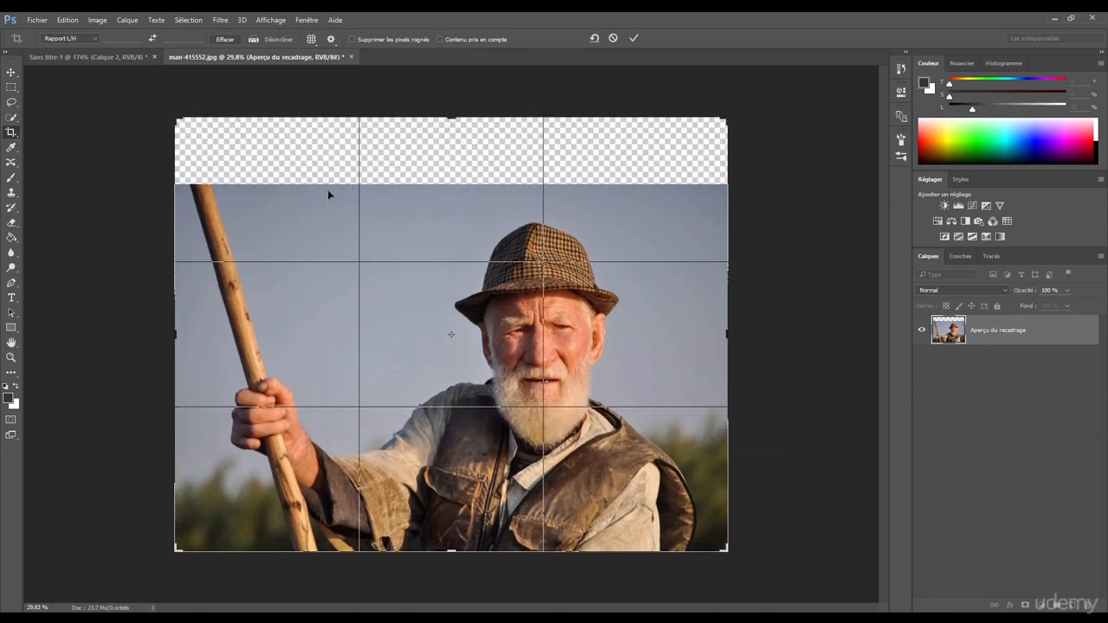
left_click(633, 39)
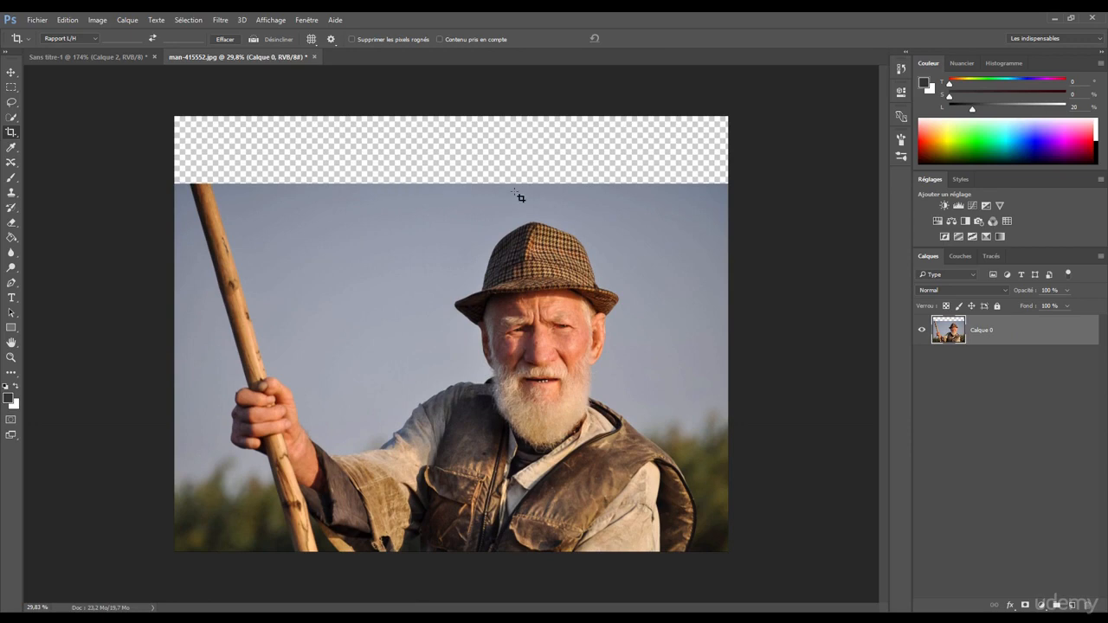
key("ctrl+alt+z")
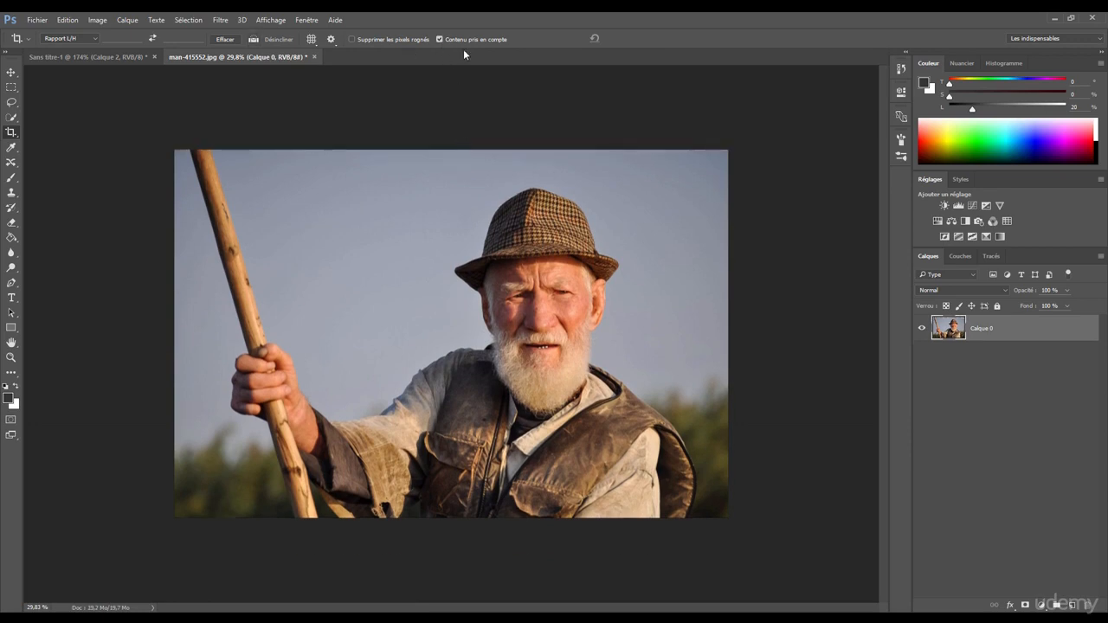
Step: Extend the crop frame slightly above the photo with Contenu pris en compte turned on, apply it, and inspect the fill around the staff
left_click_drag(124, 129, 762, 558)
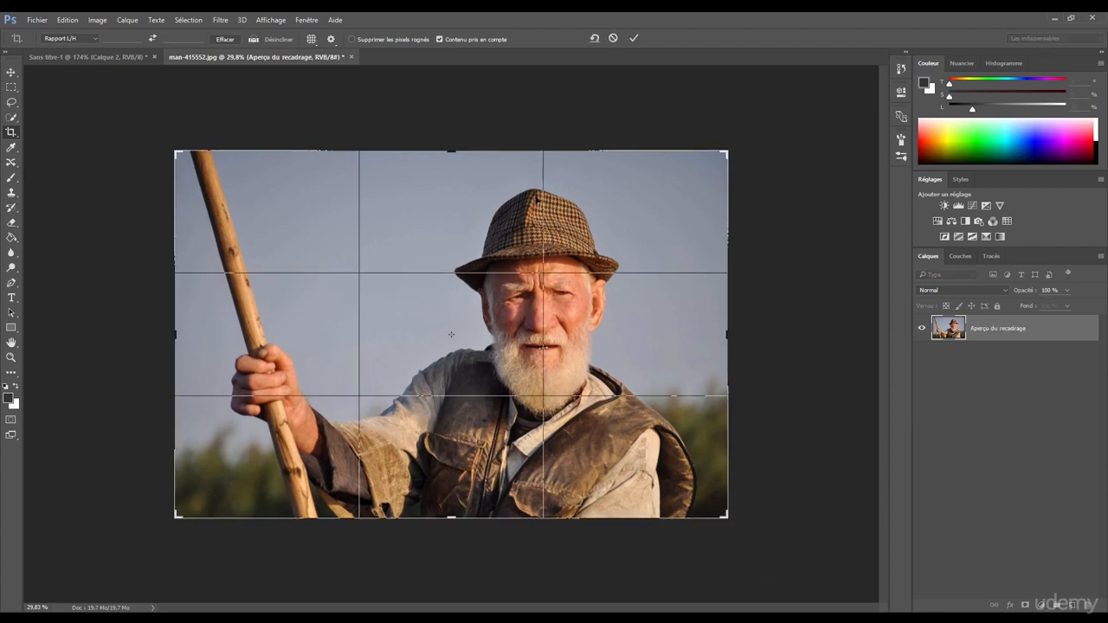
left_click_drag(451, 147, 455, 130)
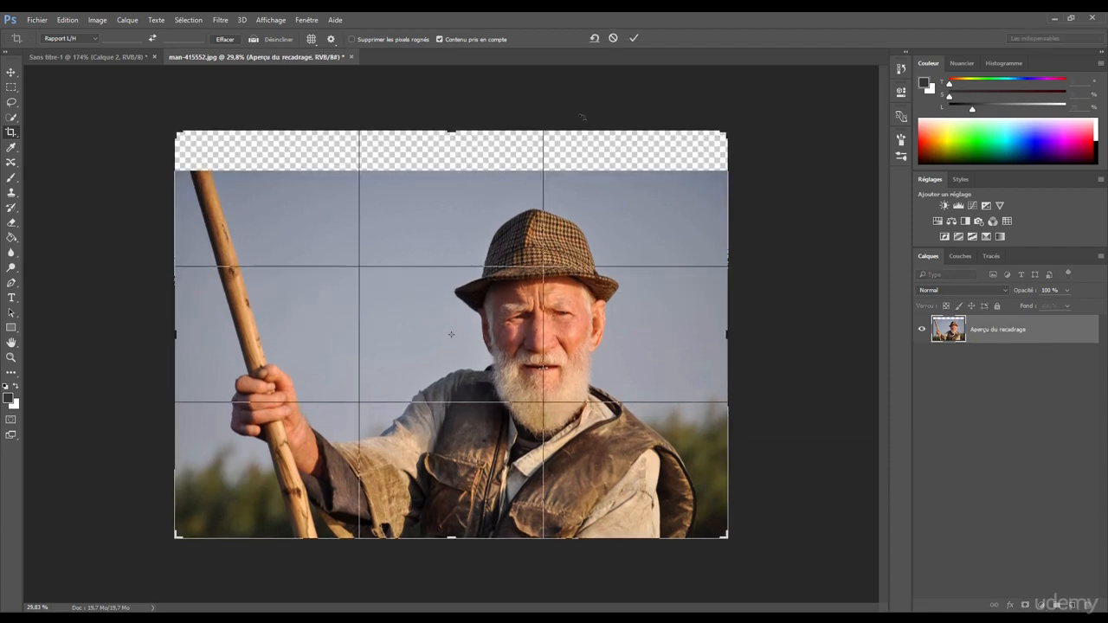
left_click(634, 38)
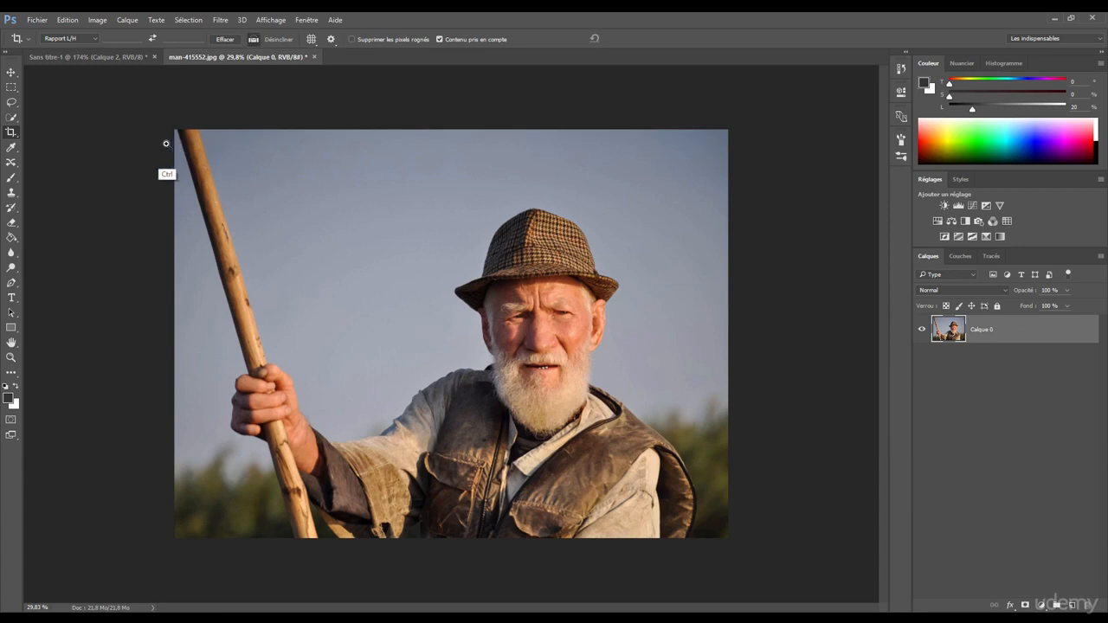
left_click_drag(168, 143, 238, 179)
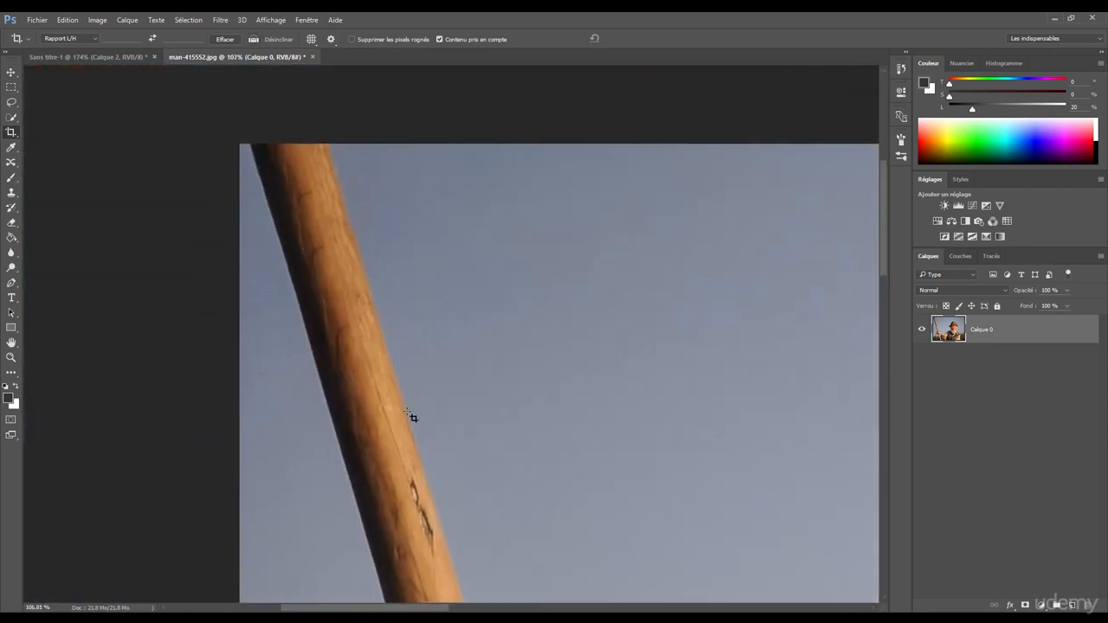
left_click_drag(366, 283, 318, 228)
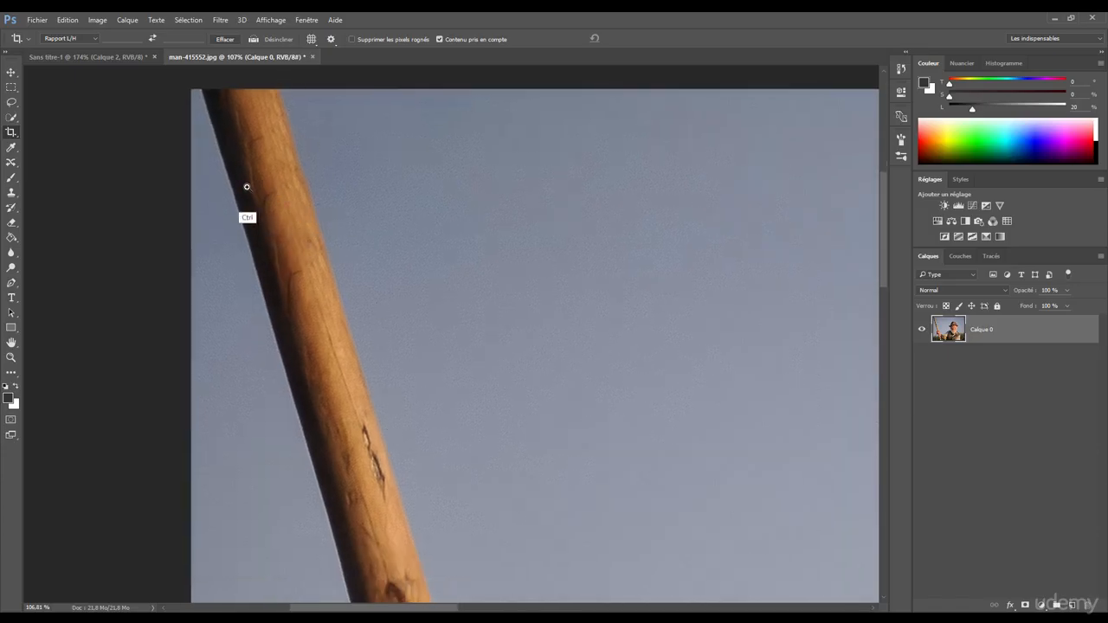
left_click_drag(245, 185, 284, 180)
left_click_drag(334, 211, 180, 217)
left_click_drag(415, 190, 393, 185)
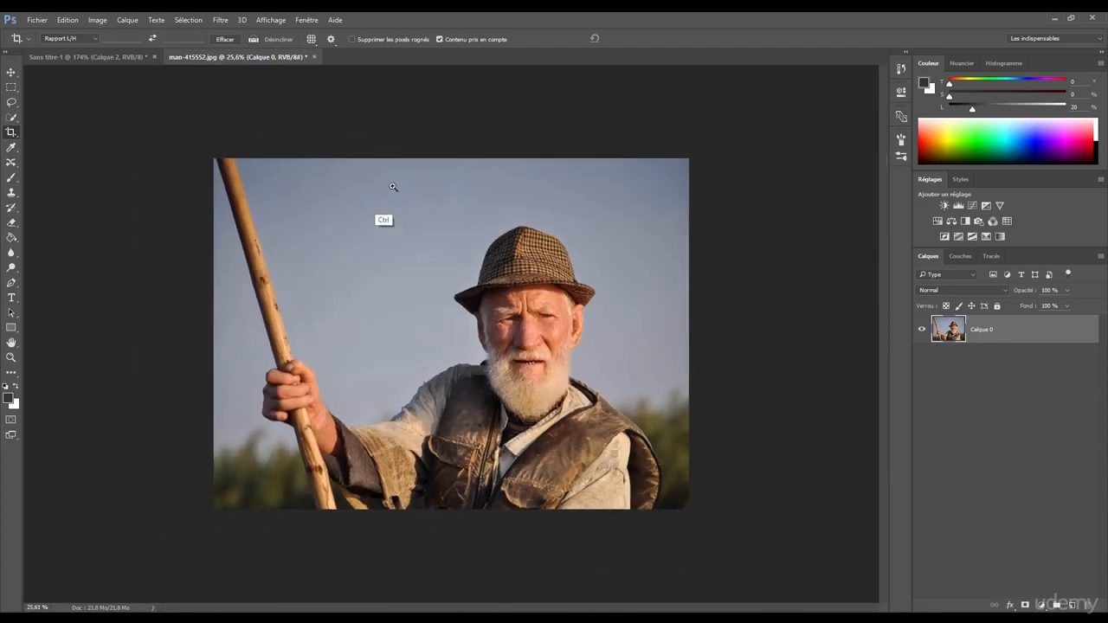
Step: Try to extend the photo above and on both sides with a content-aware crop, and undo it
left_click_drag(200, 161, 754, 547)
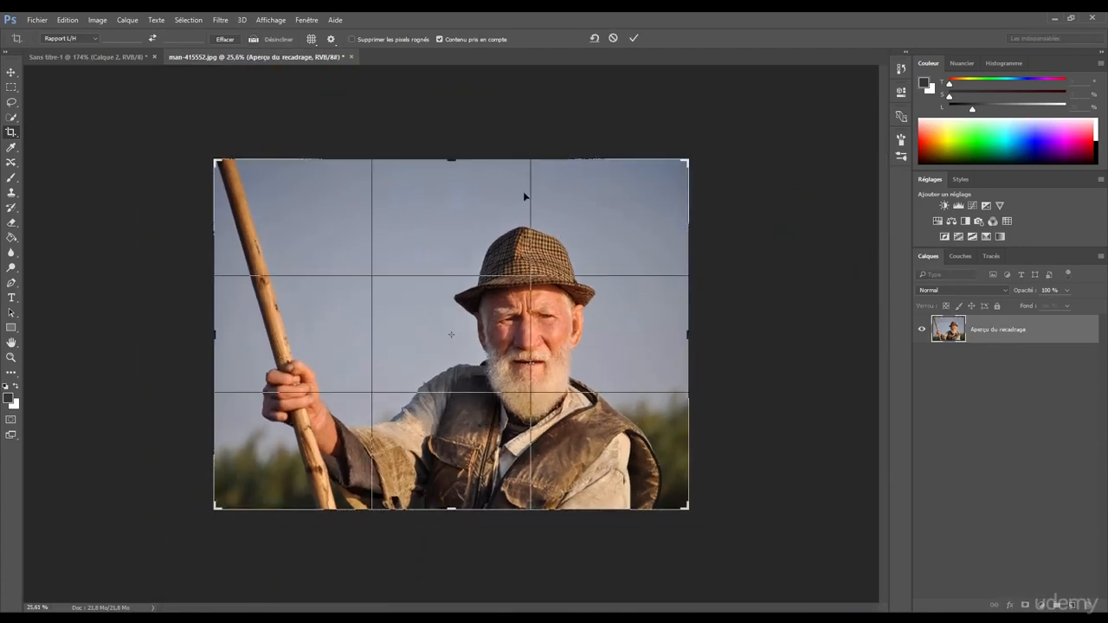
left_click_drag(452, 157, 451, 150)
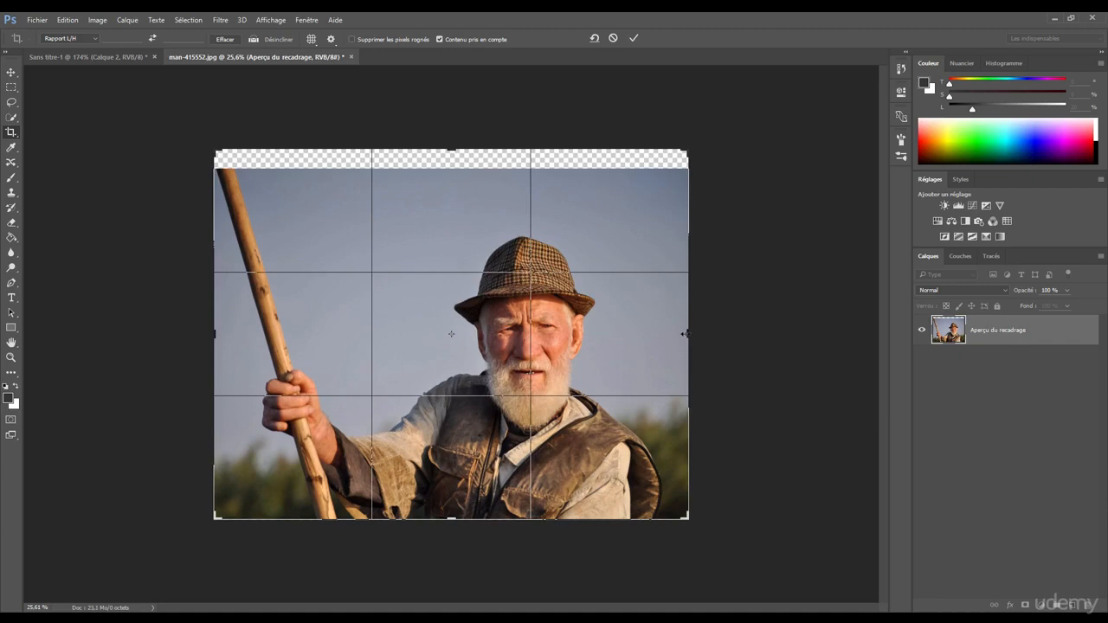
left_click_drag(685, 334, 717, 333)
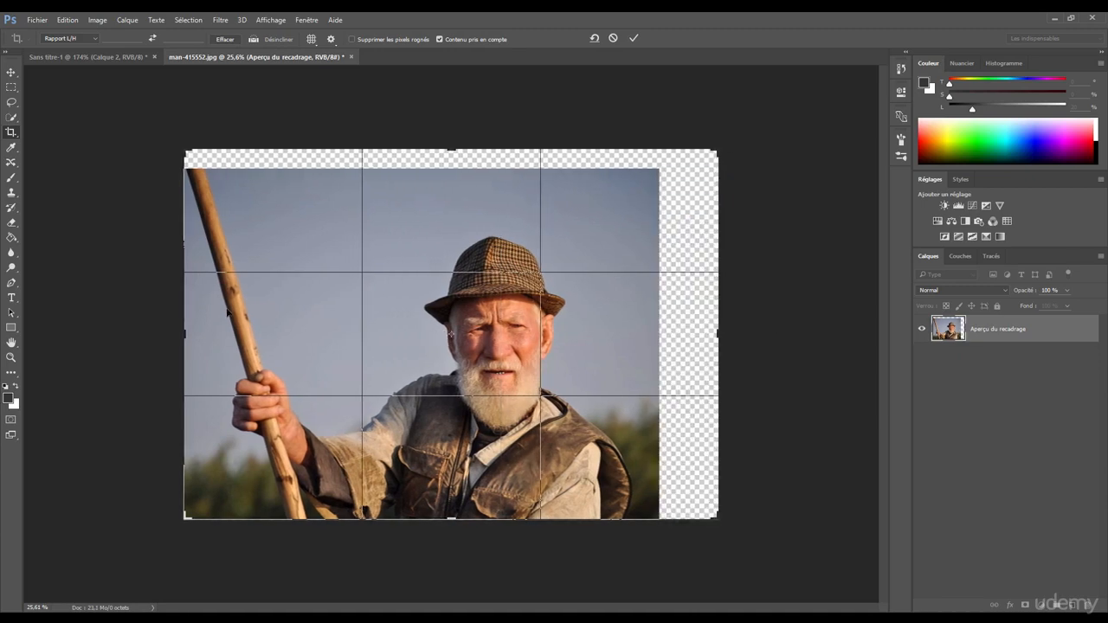
left_click_drag(184, 333, 161, 332)
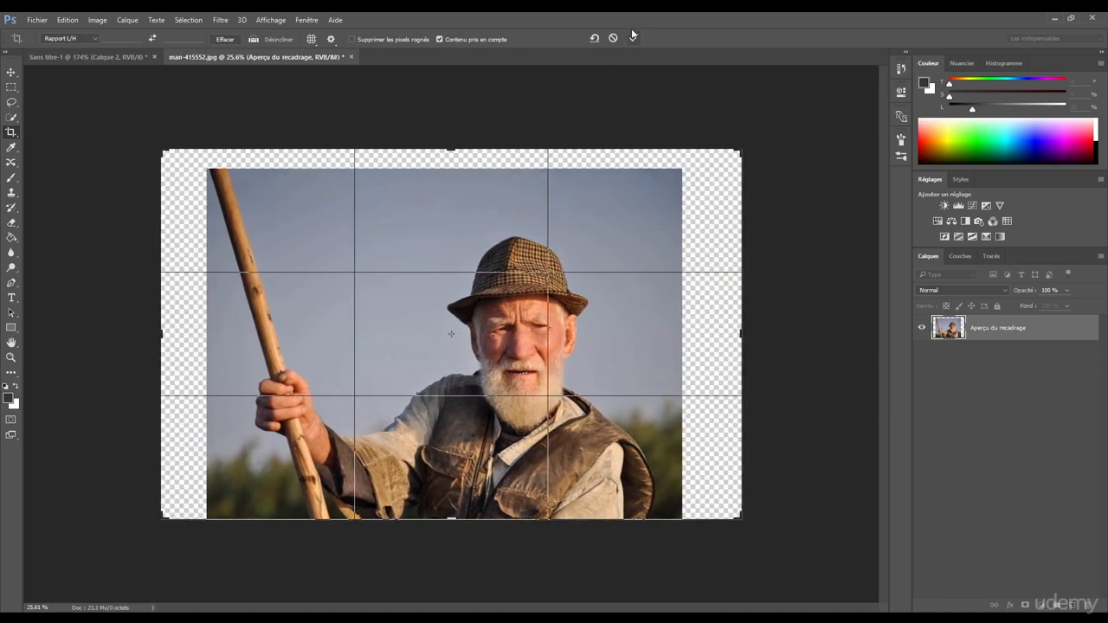
left_click(634, 38)
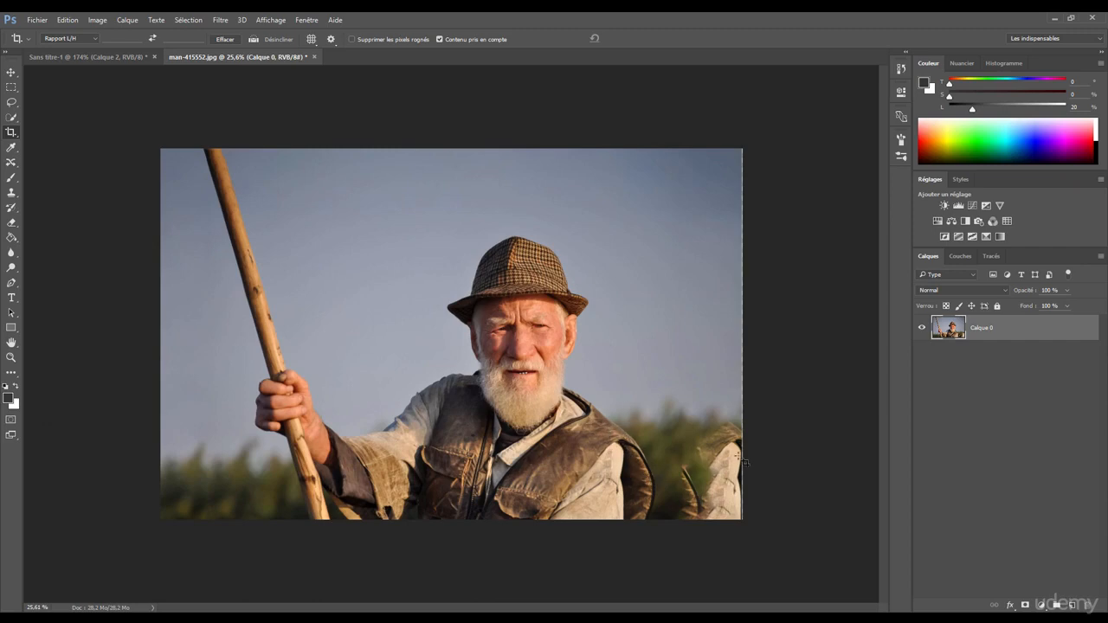
key("ctrl")
key("ctrl+0")
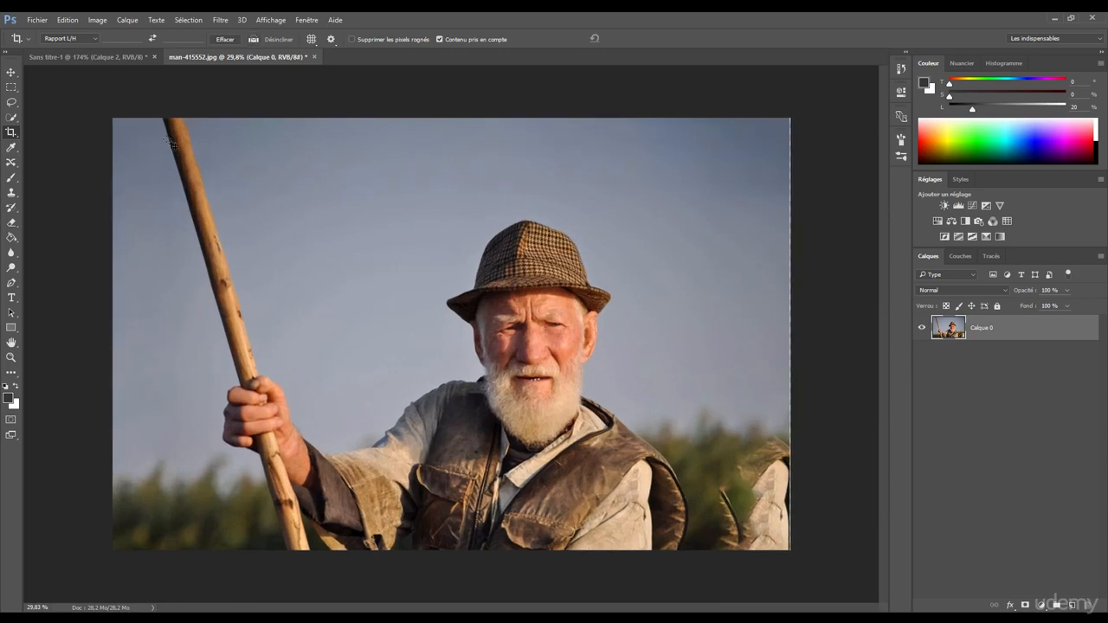
left_click_drag(195, 184, 289, 174)
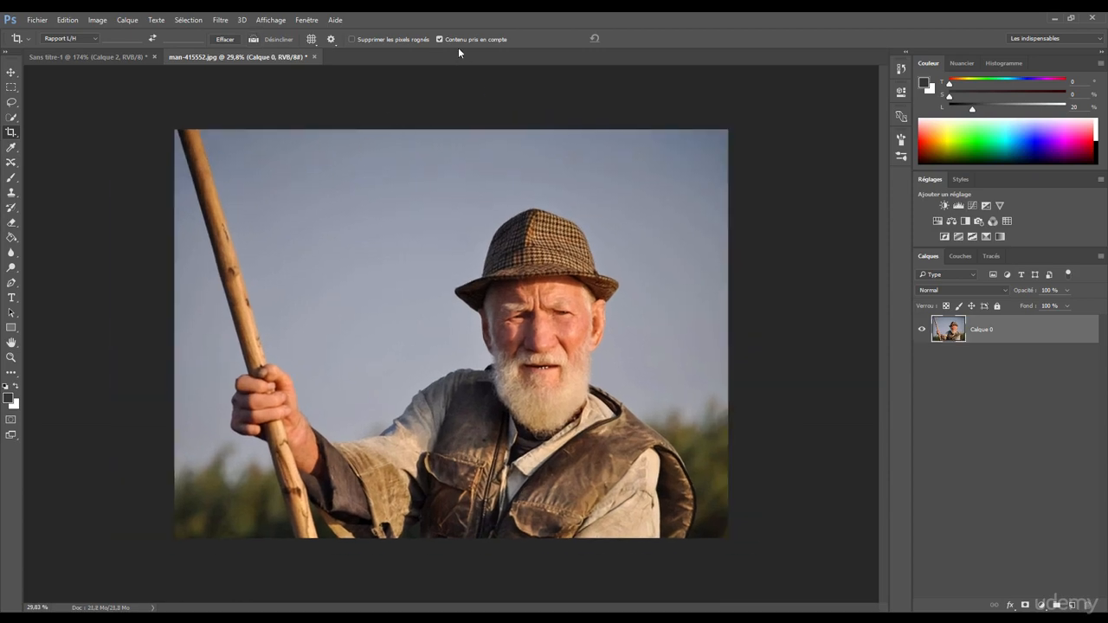
Step: Try to straighten the photo along a line from the hand to the man's ear with content-aware fill, and undo it
left_click(254, 40)
left_click_drag(267, 364, 482, 317)
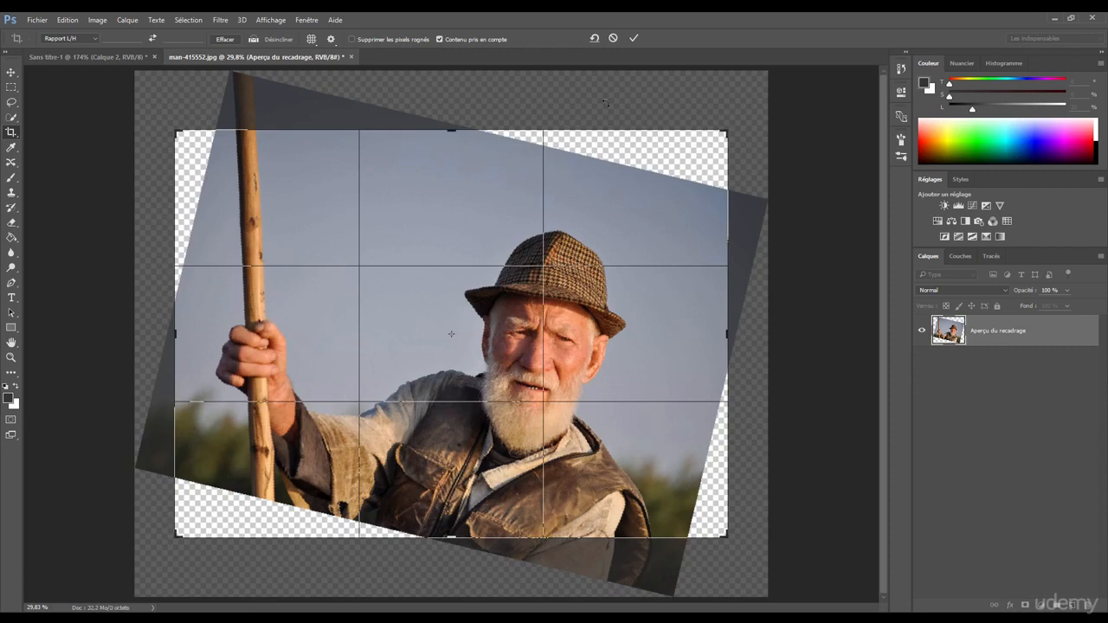
left_click(631, 39)
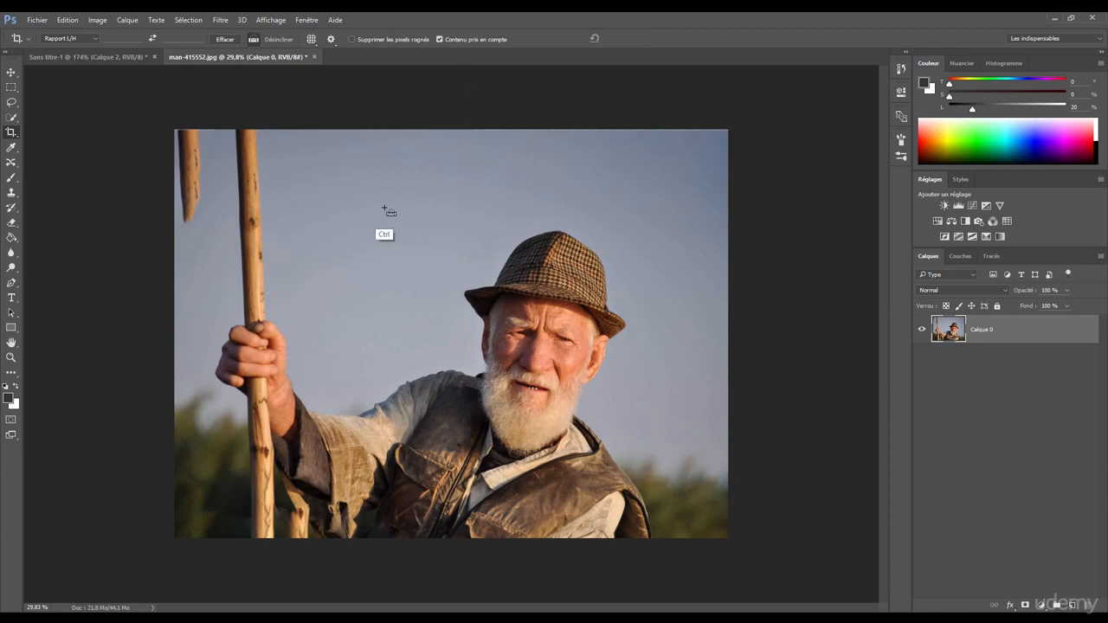
key("ctrl+alt+z")
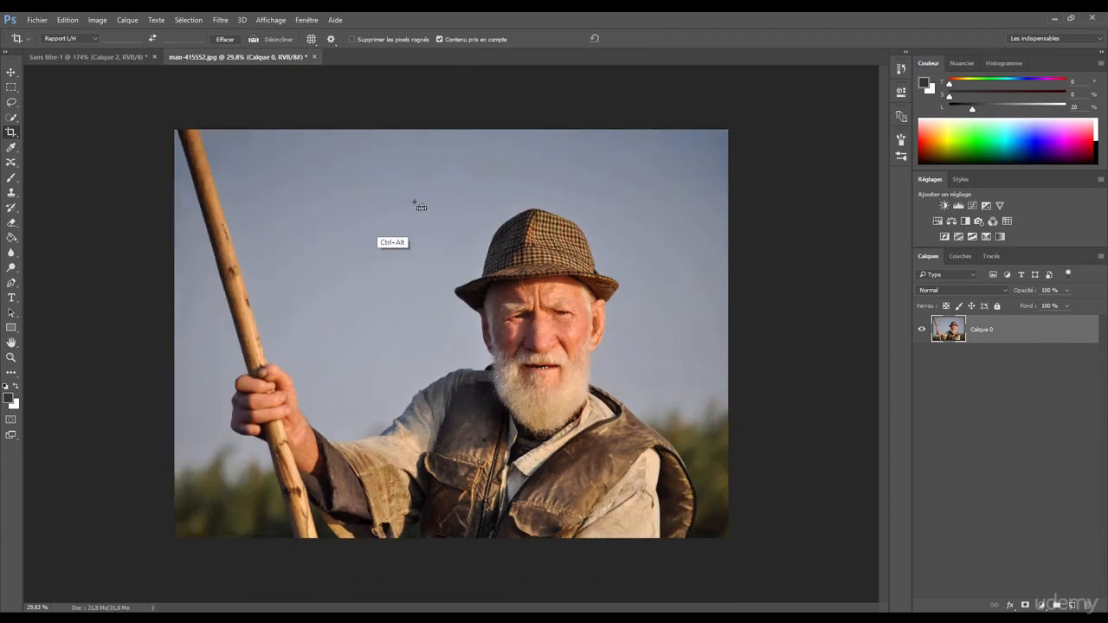
Step: Turn off Contenu pris en compte, straighten the photo along a line from the hand to the man's ear, and apply the crop
left_click(450, 40)
left_click(253, 39)
left_click_drag(269, 366, 483, 314)
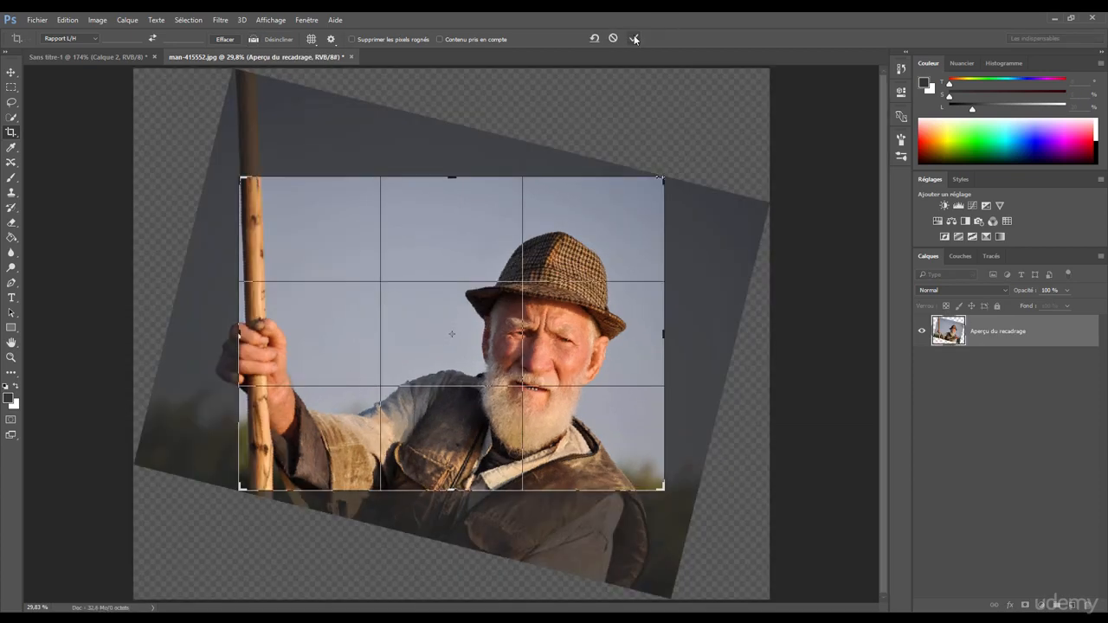
left_click(635, 39)
Step: Show the rulers and place a horizontal guide at the top of the hand to check its alignment with the face
key("ctrl")
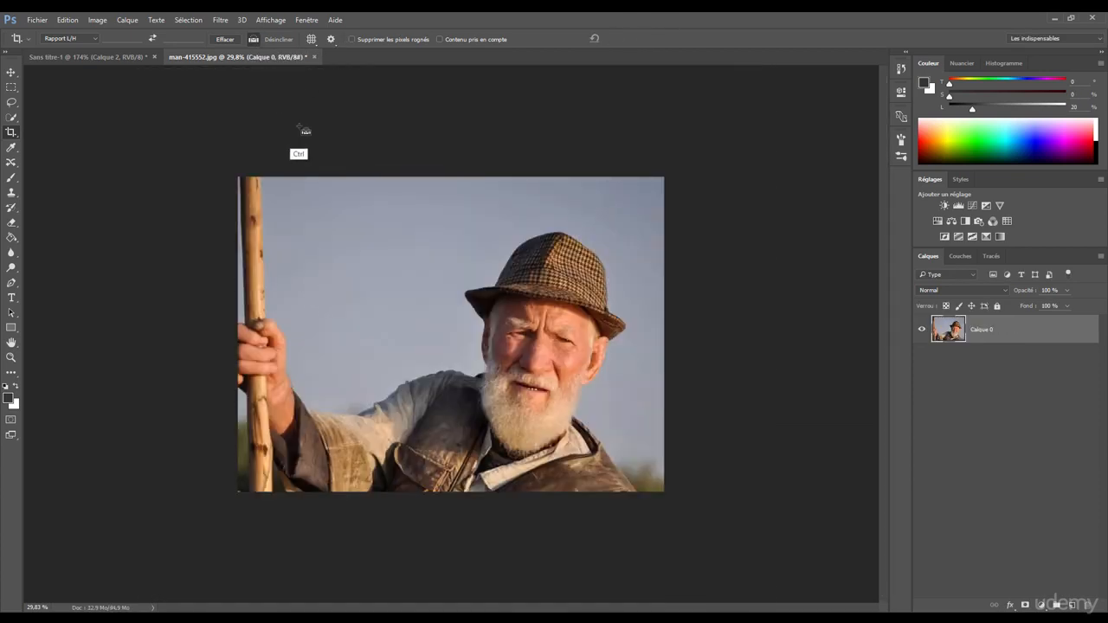
key("ctrl+r")
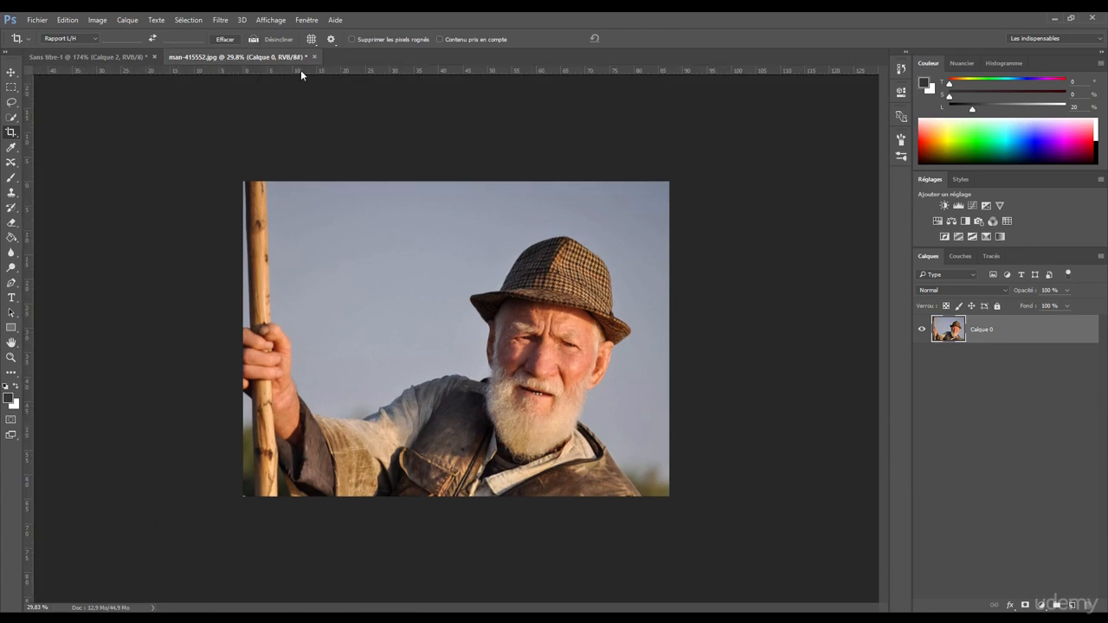
left_click_drag(301, 71, 229, 301)
scroll(339, 327, "up", 5)
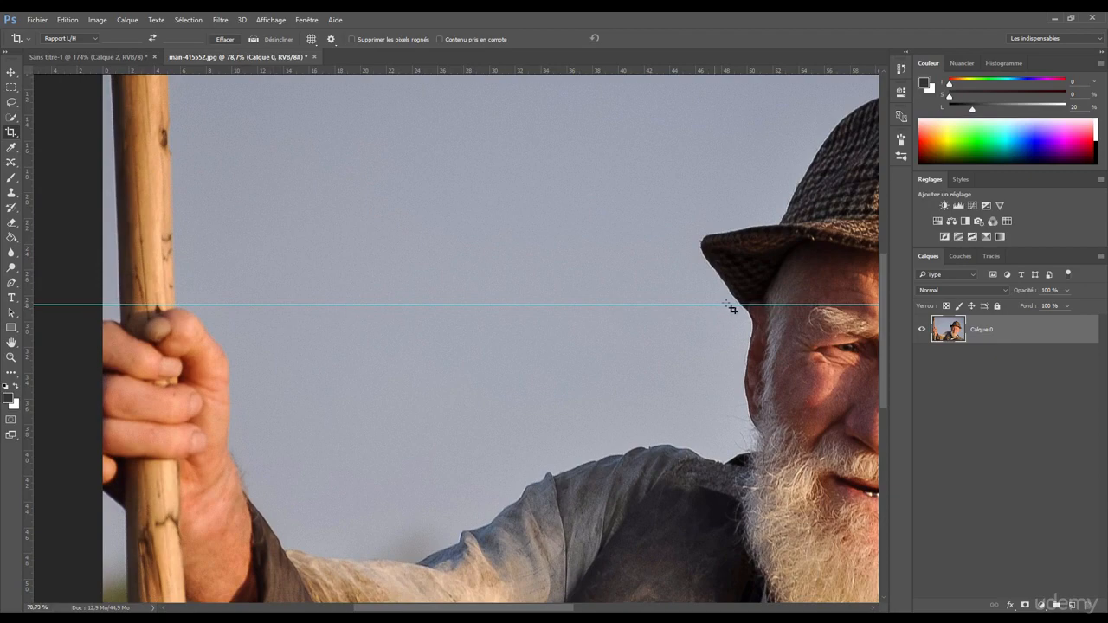
scroll(485, 307, "down", 5)
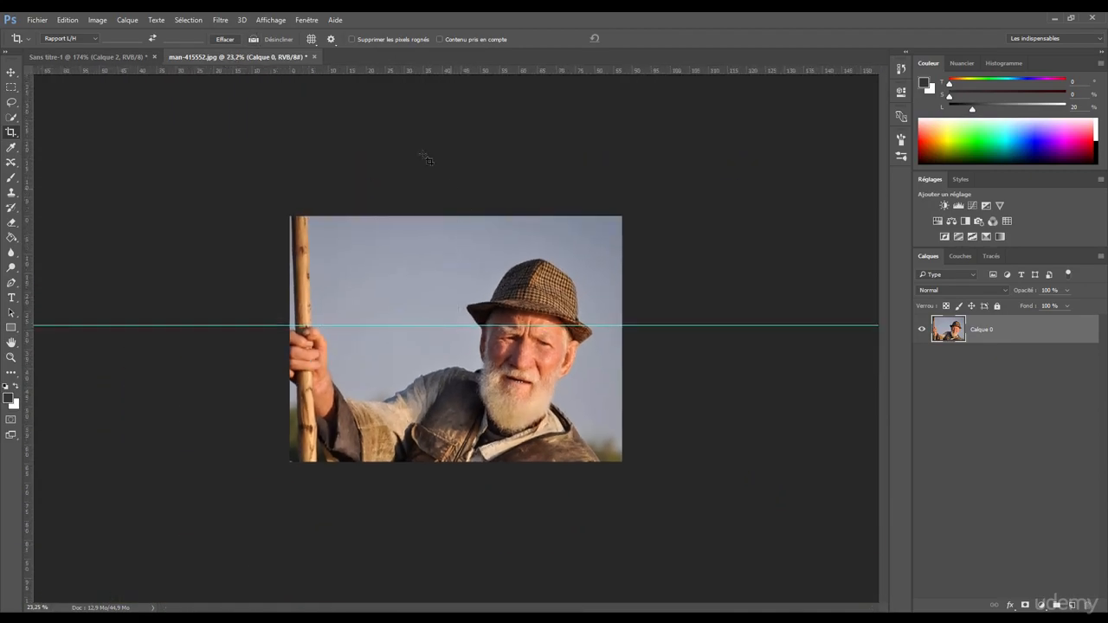
Step: Undo the horizontal guide and the straightening crop
key("ctrl+alt+z")
key("ctrl+alt+z")
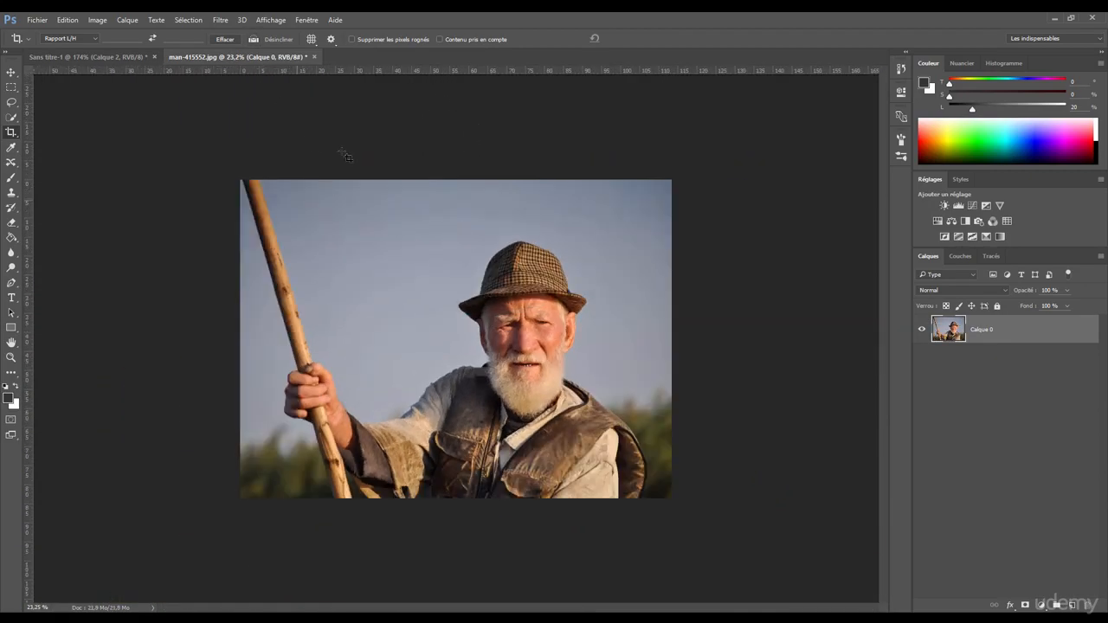
Step: Activate the crop frame on the photo and try the Spirale d'or overlay before switching to Diagonale
left_click(252, 45)
left_click(310, 35)
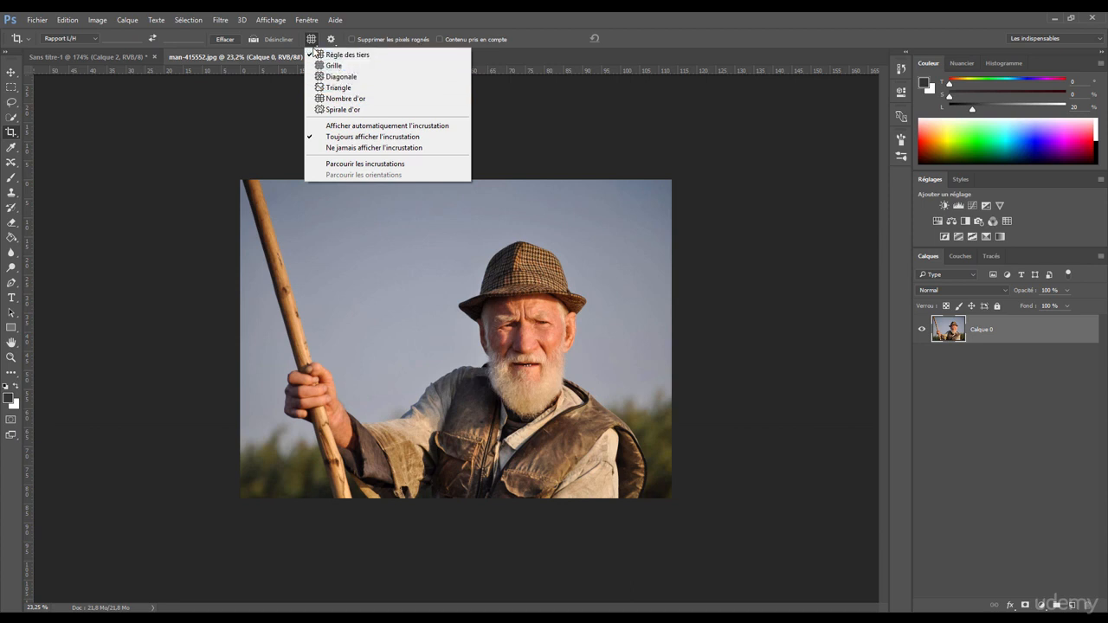
left_click(244, 115)
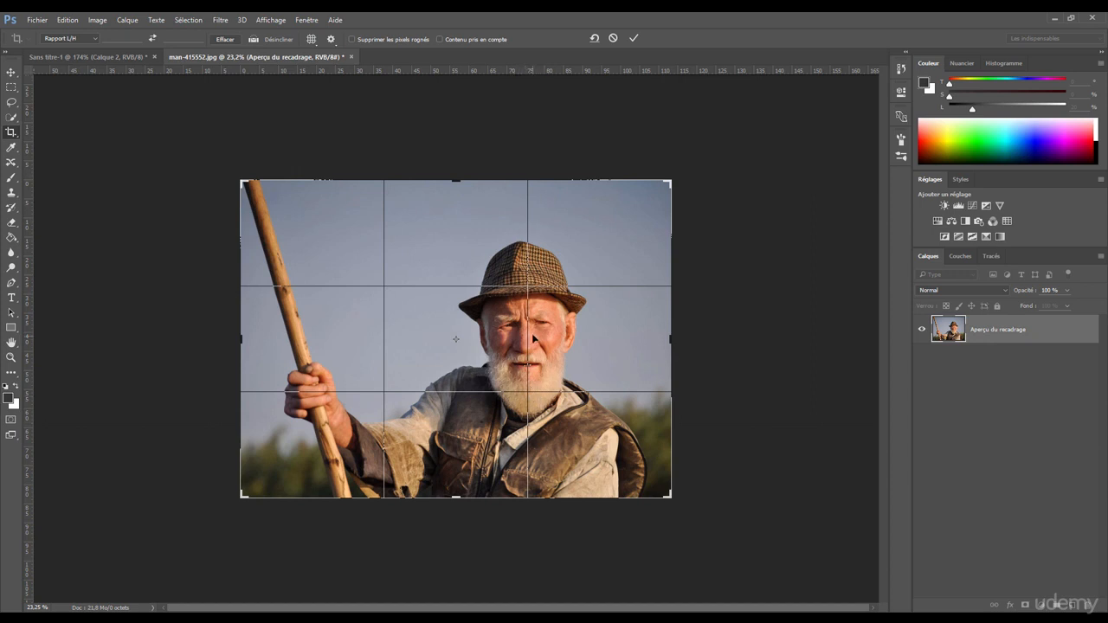
left_click(312, 41)
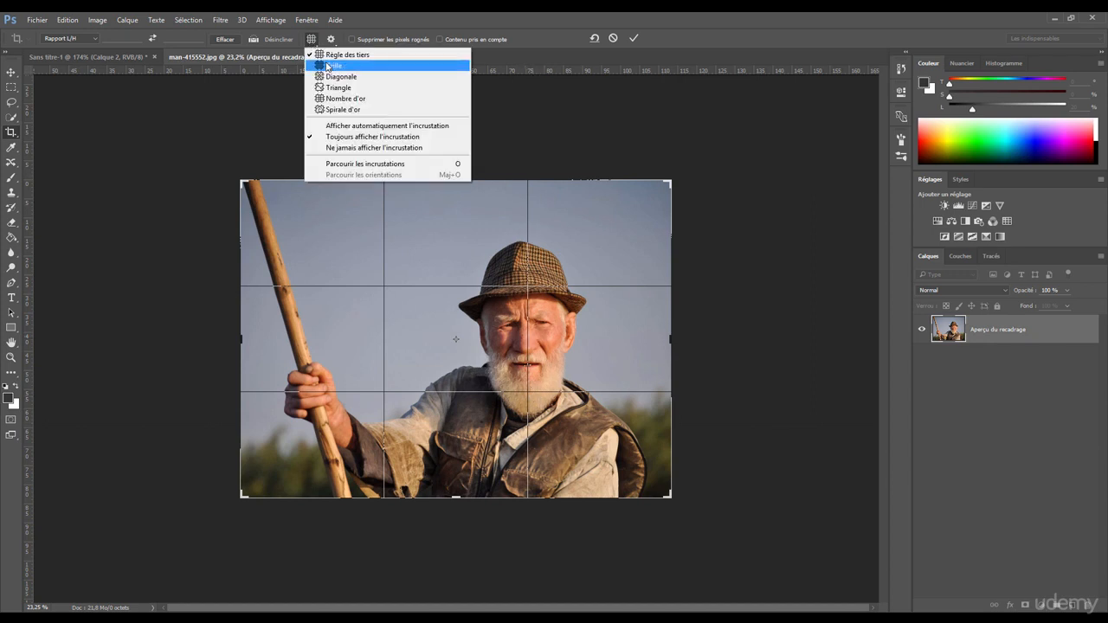
left_click(331, 110)
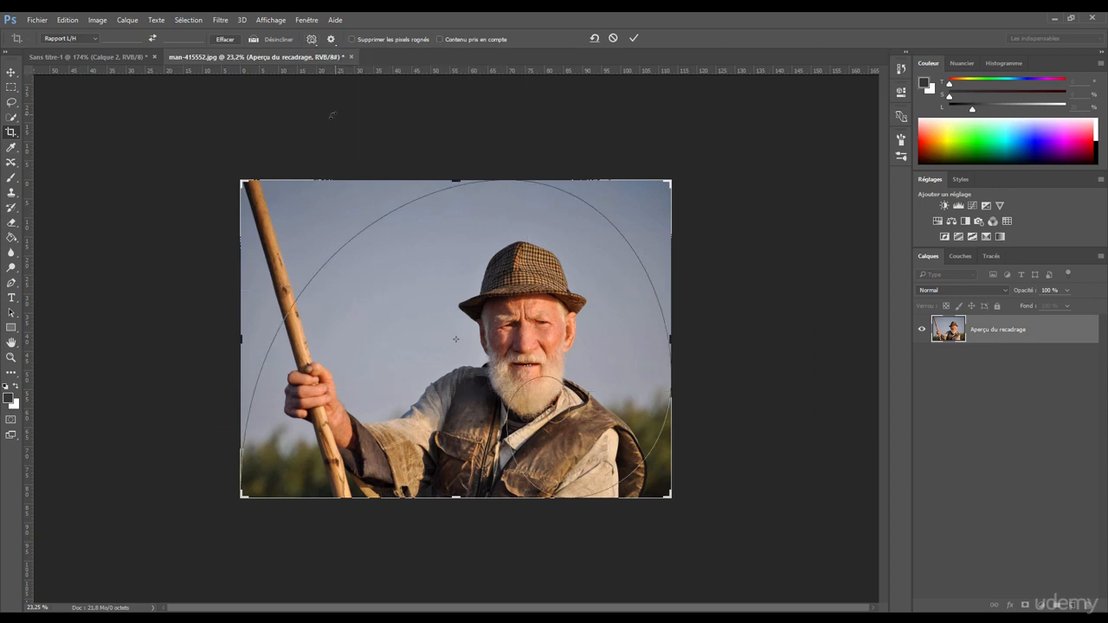
left_click(312, 39)
left_click(324, 77)
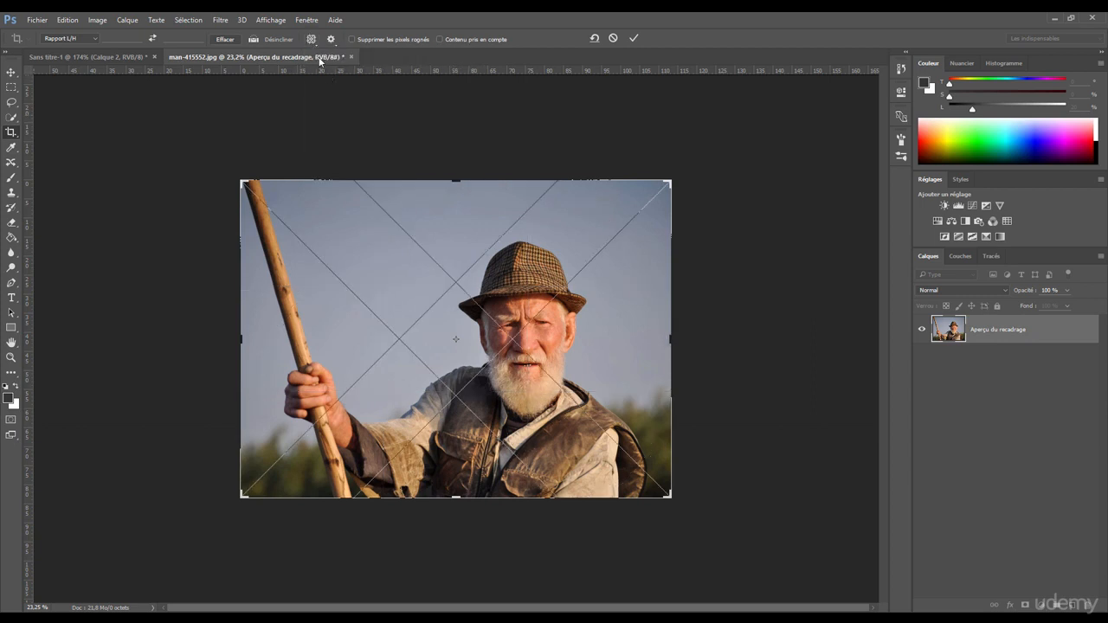
Step: Hide the crop frame's overlay with the option Ne jamais afficher l'incrustation
left_click(311, 40)
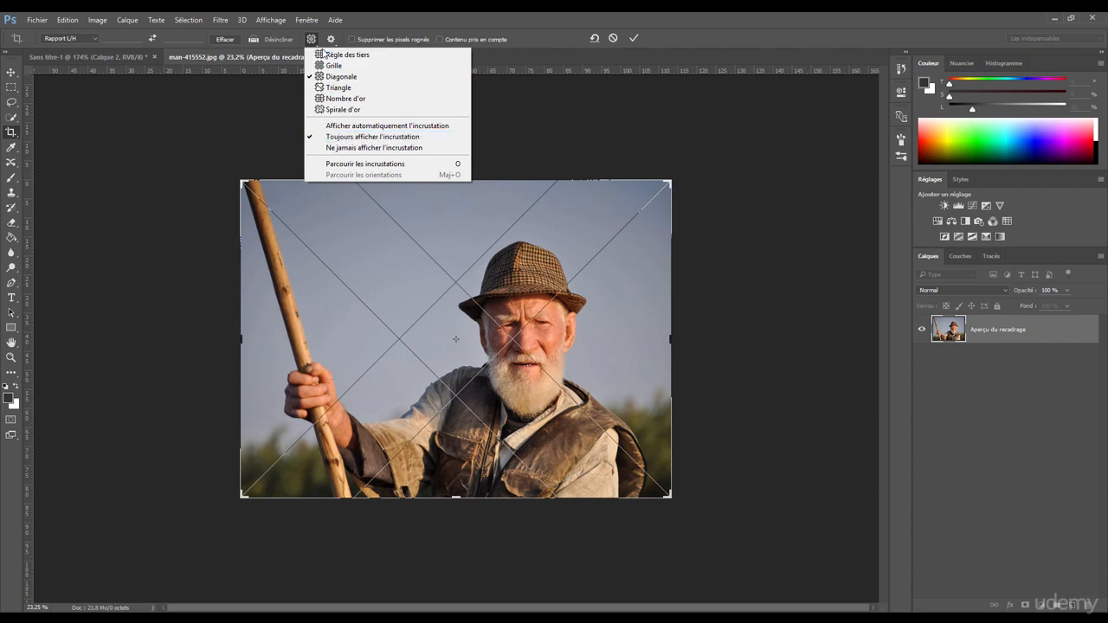
left_click(185, 80)
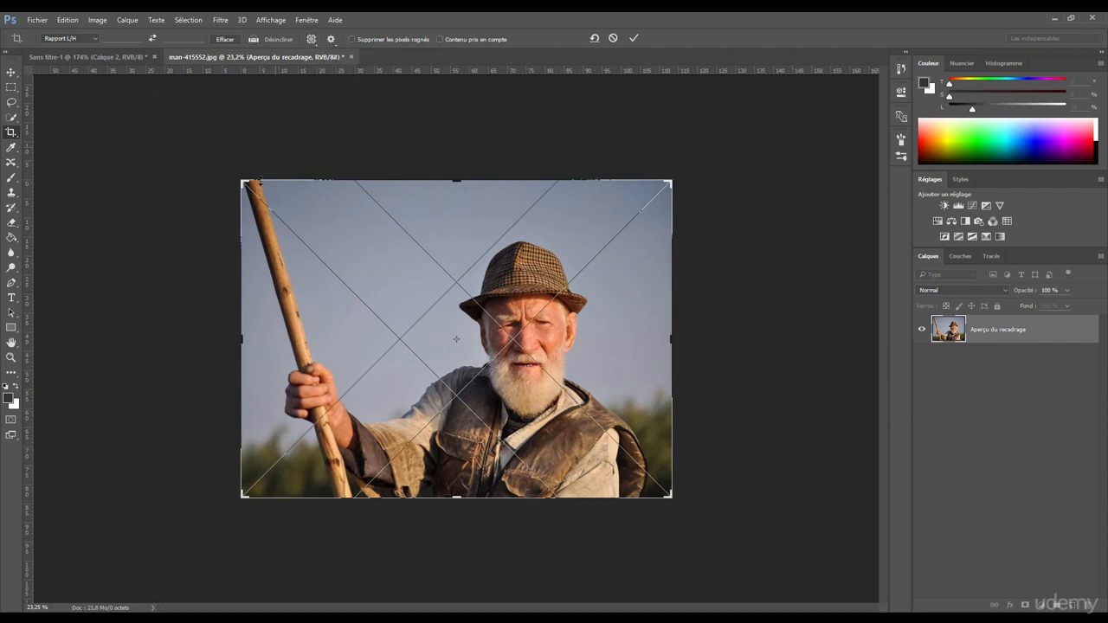
mouse_move(243, 182)
left_mouse_down()
mouse_move(272, 203)
mouse_move(243, 182)
left_mouse_up()
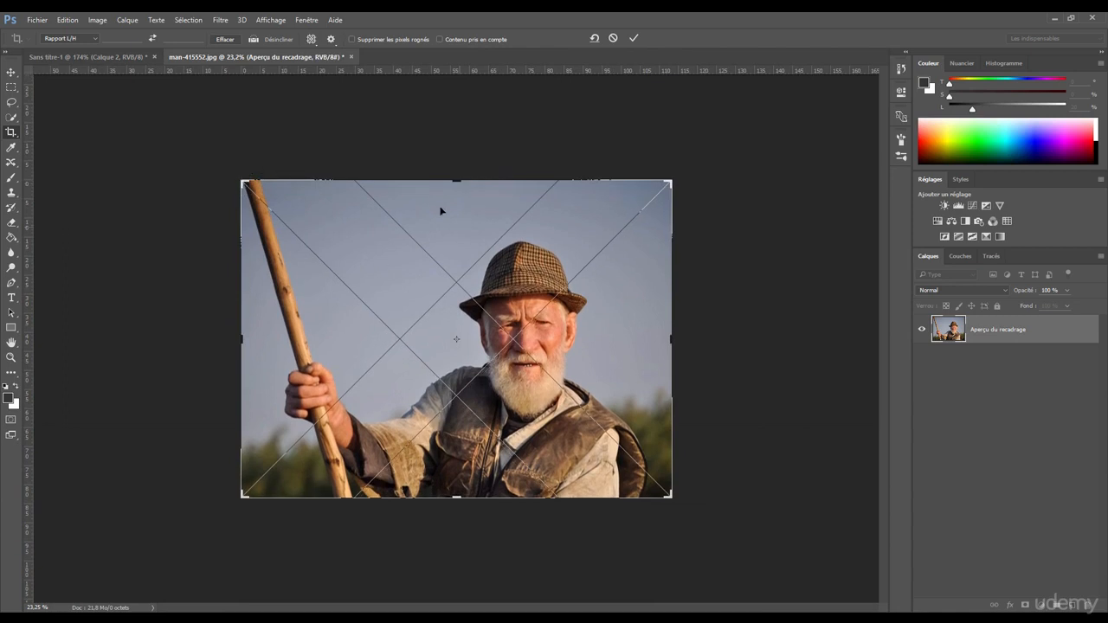
left_click(311, 39)
left_click(337, 145)
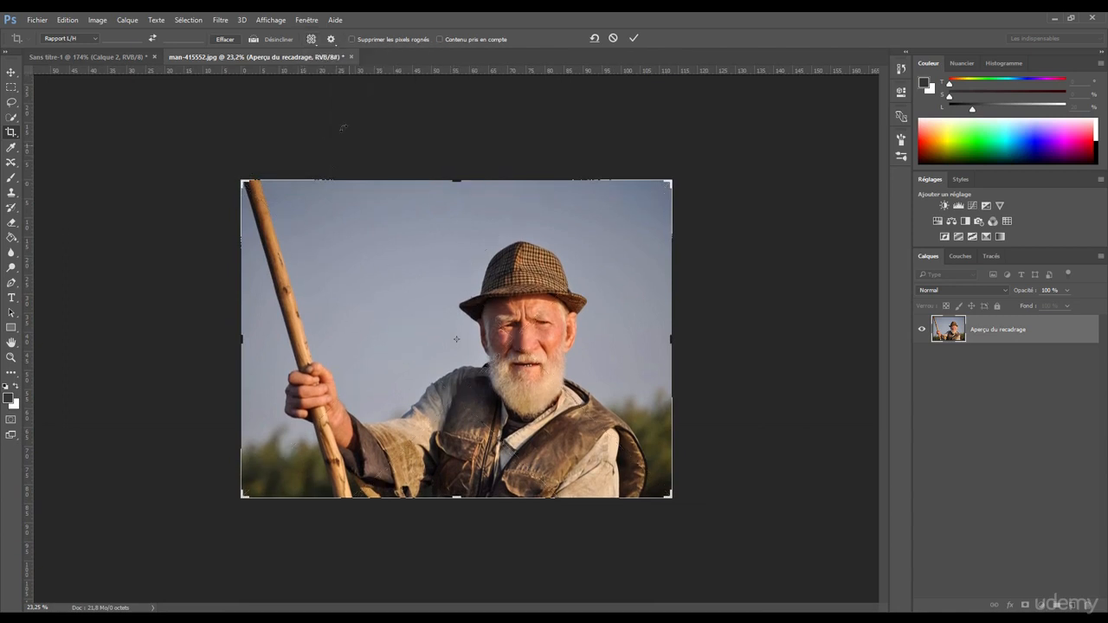
Step: Set the crop overlay to Toujours afficher l'incrustation and choose the Règle des tiers grid
left_click(311, 39)
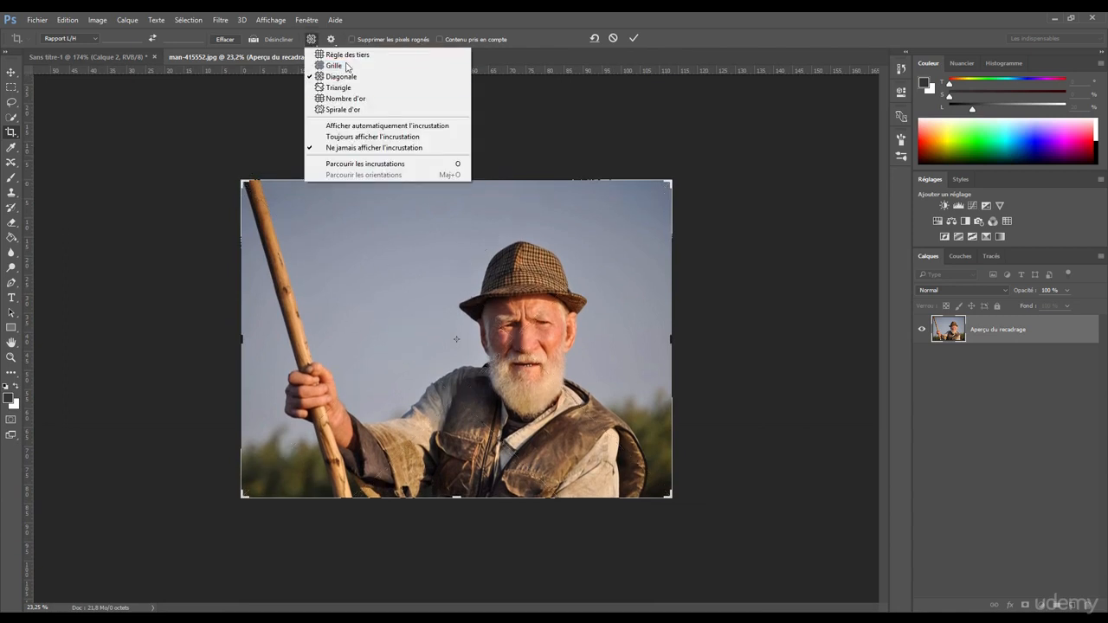
left_click(353, 139)
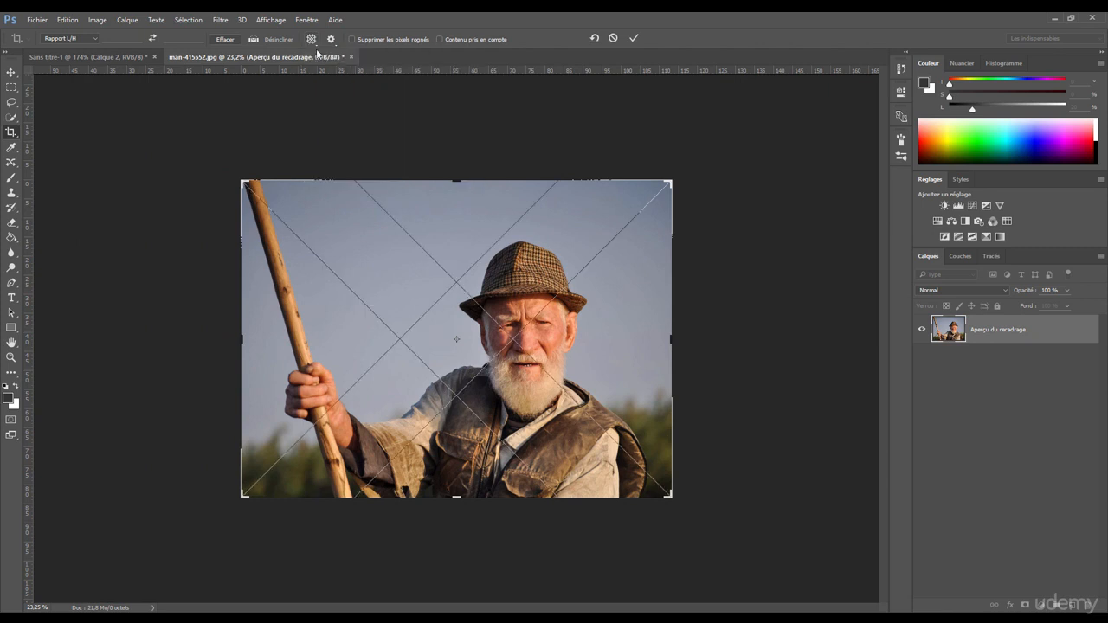
left_click(312, 39)
left_click(334, 53)
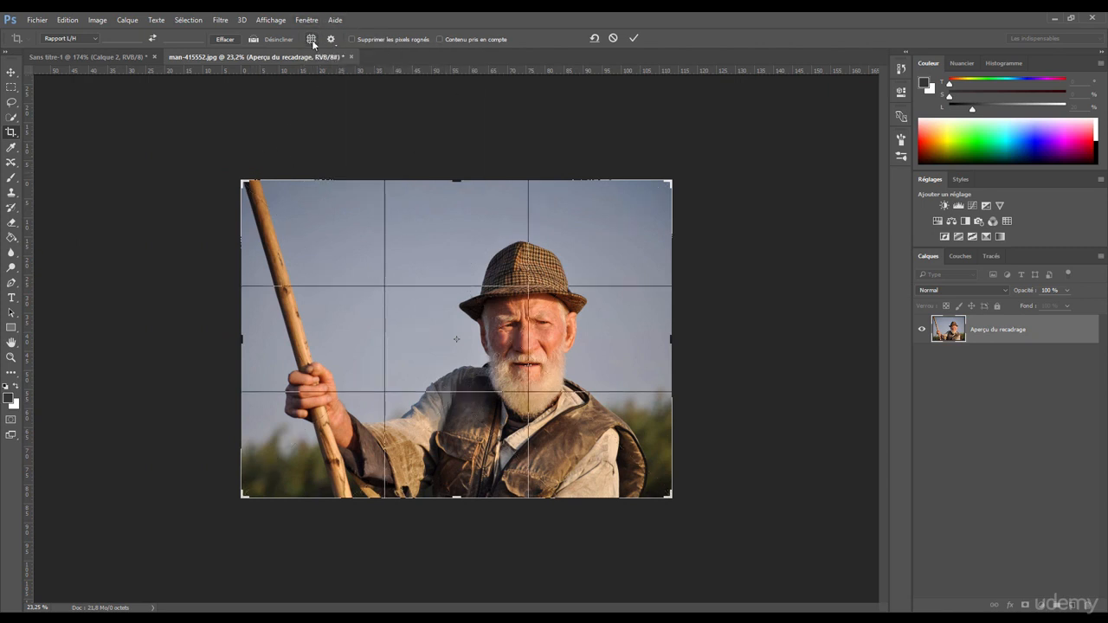
left_click(312, 39)
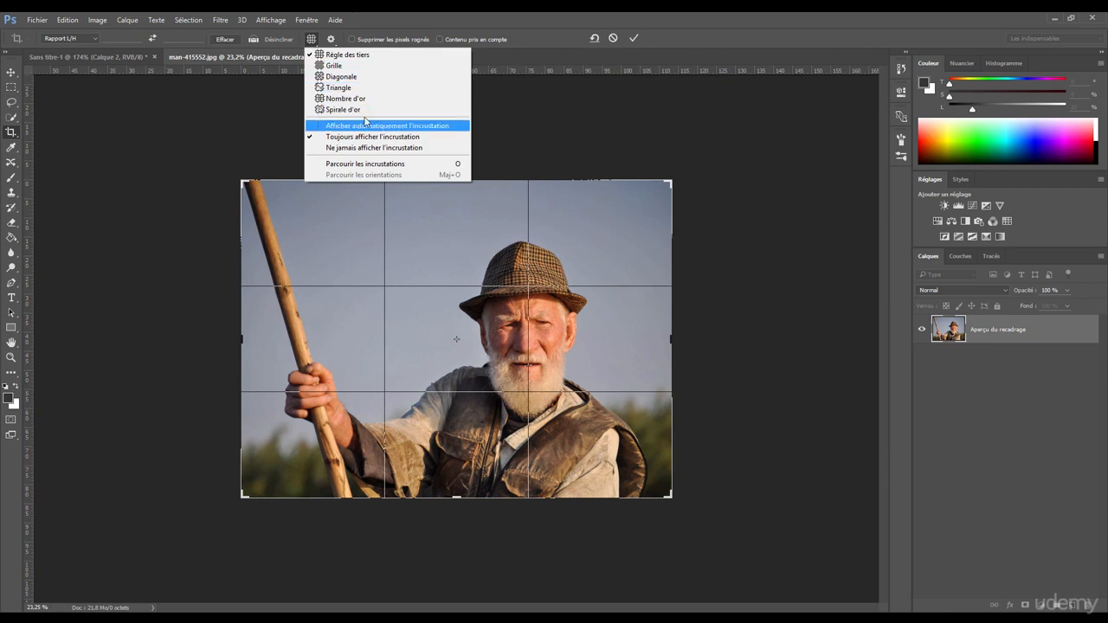
left_click(328, 57)
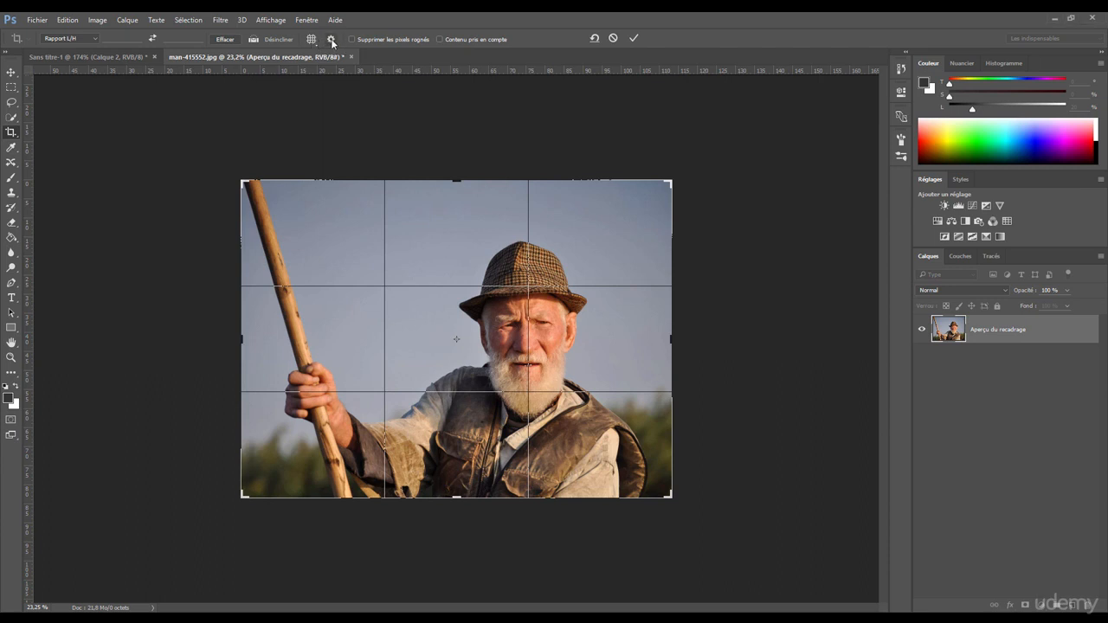
Step: Try the crop option Utiliser le mode classique and switch it back off
left_click(331, 40)
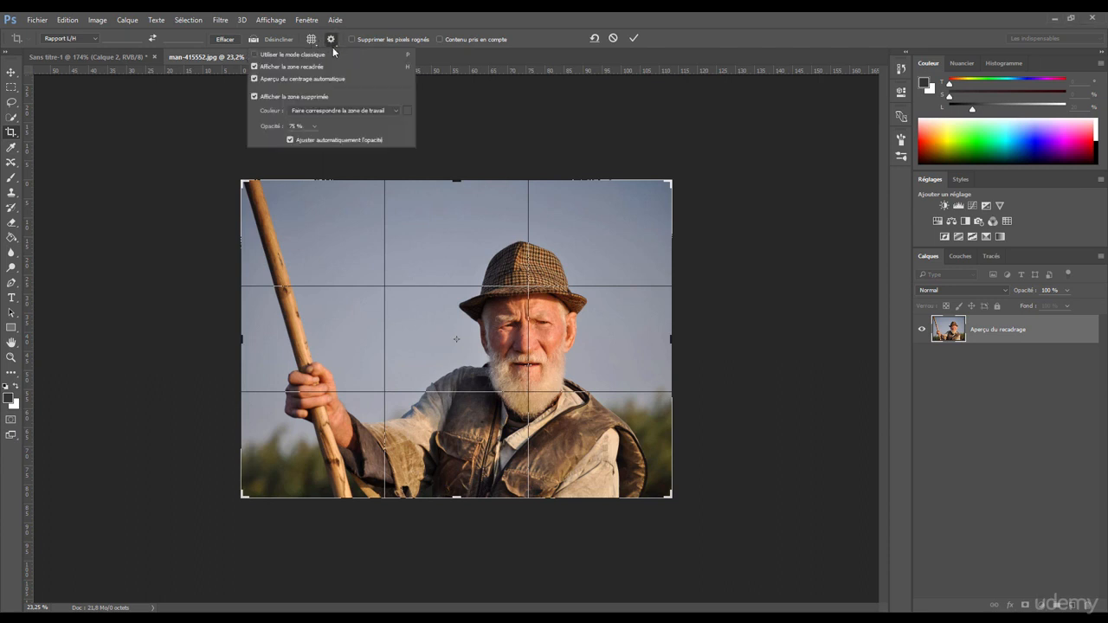
left_click(282, 55)
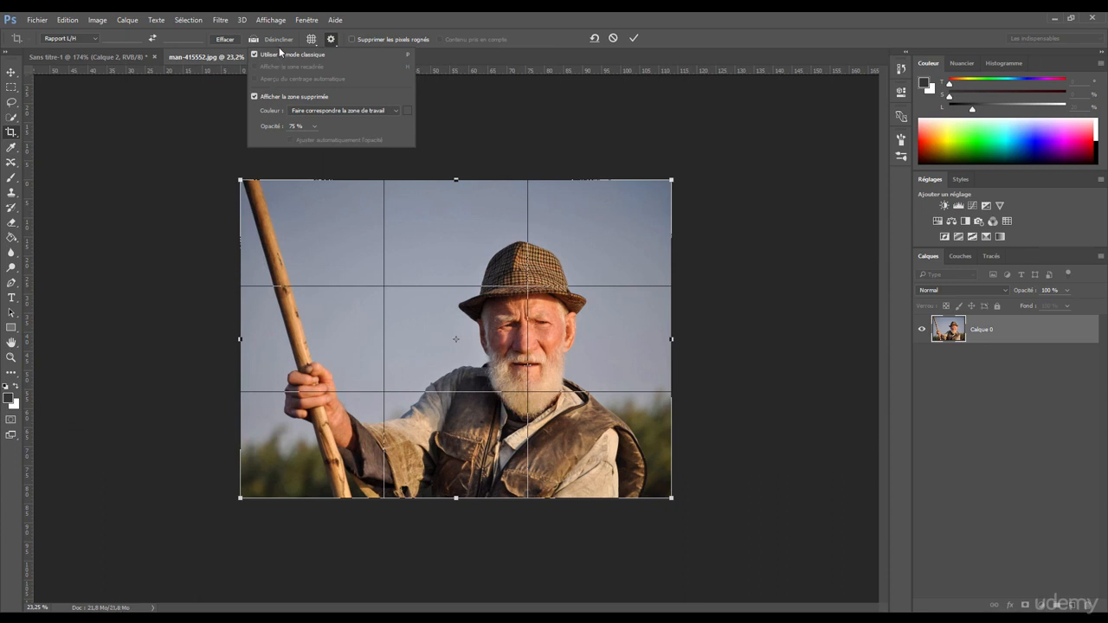
left_click(274, 53)
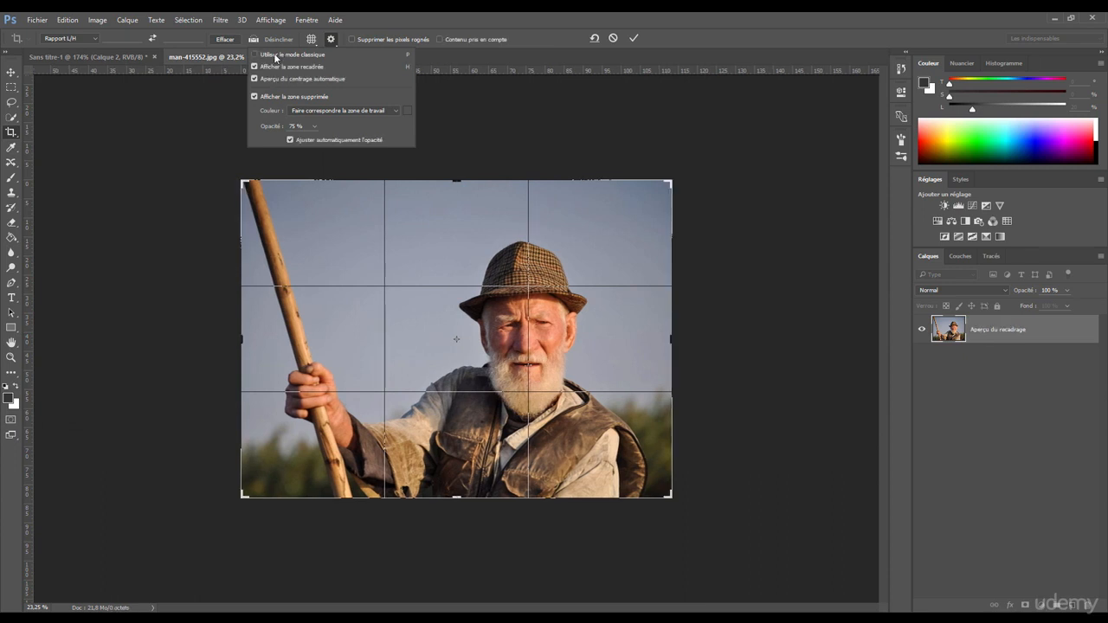
Step: Disable Afficher la zone recadrée and shrink the crop frame from its upper-left corner to just above the man's face
left_click(293, 67)
left_click(255, 174)
left_click_drag(249, 186, 321, 232)
key("ctrl+z")
left_click_drag(242, 182, 324, 224)
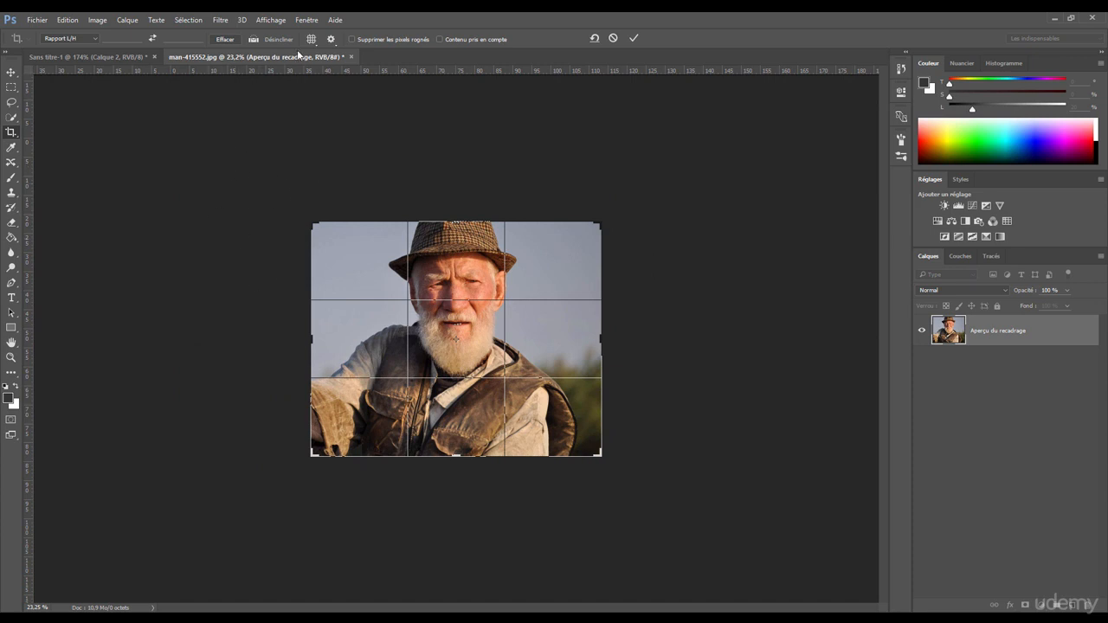
Step: Toggle the crop option Afficher la zone recadrée and leave it enabled
left_click(331, 39)
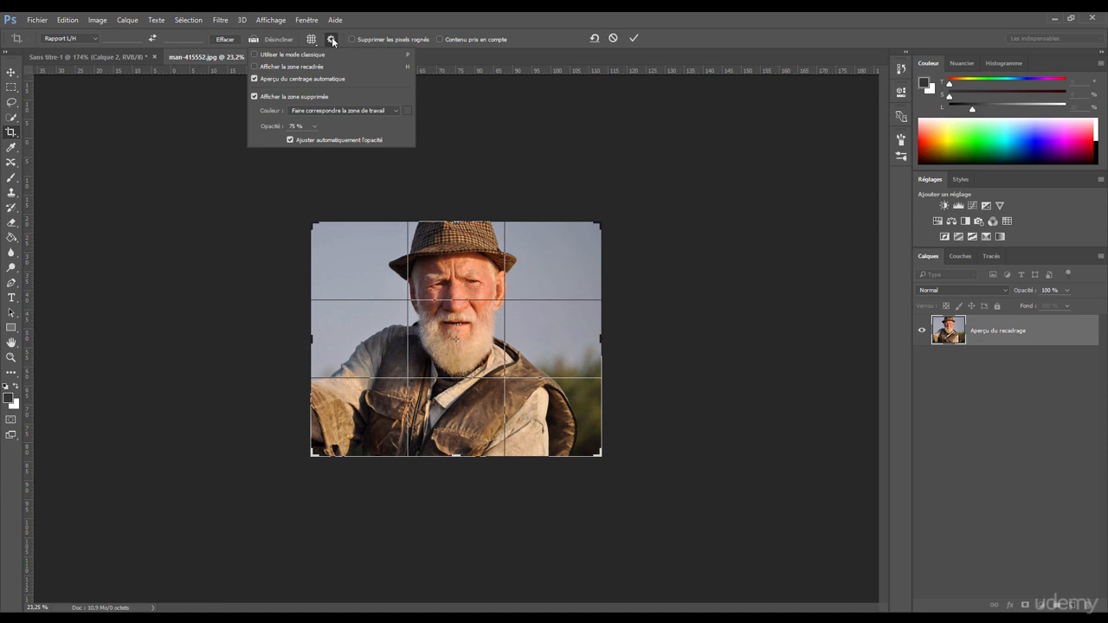
left_click(254, 66)
left_click(254, 66)
left_click(254, 66)
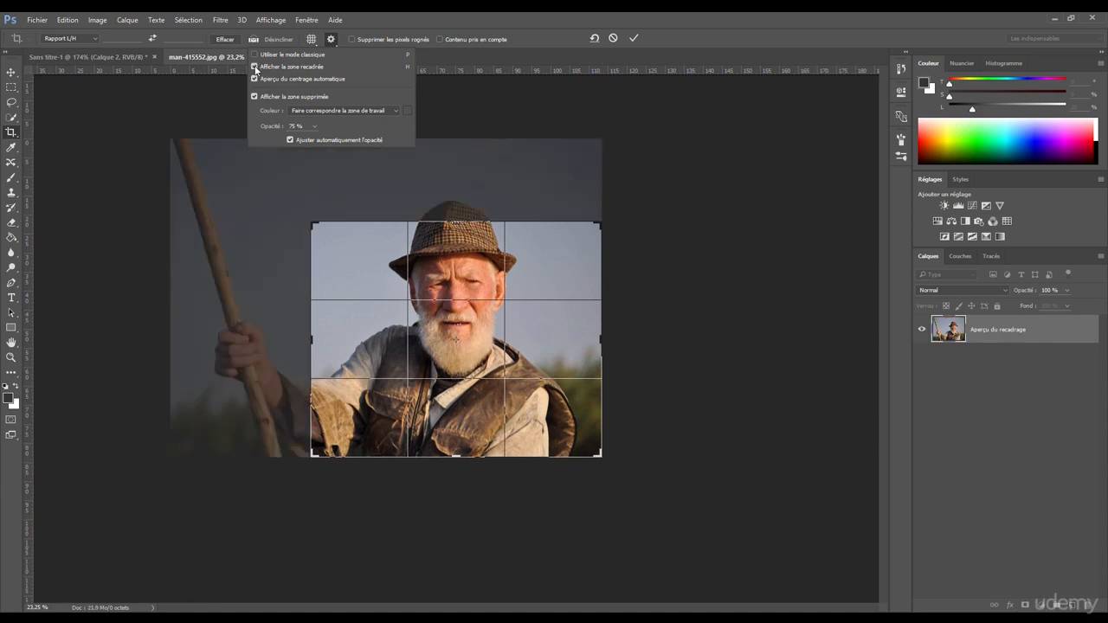
Step: Disable Aperçu du centrage automatique, resize the crop frame to include the whole hat, and re-enable the option
left_click(255, 79)
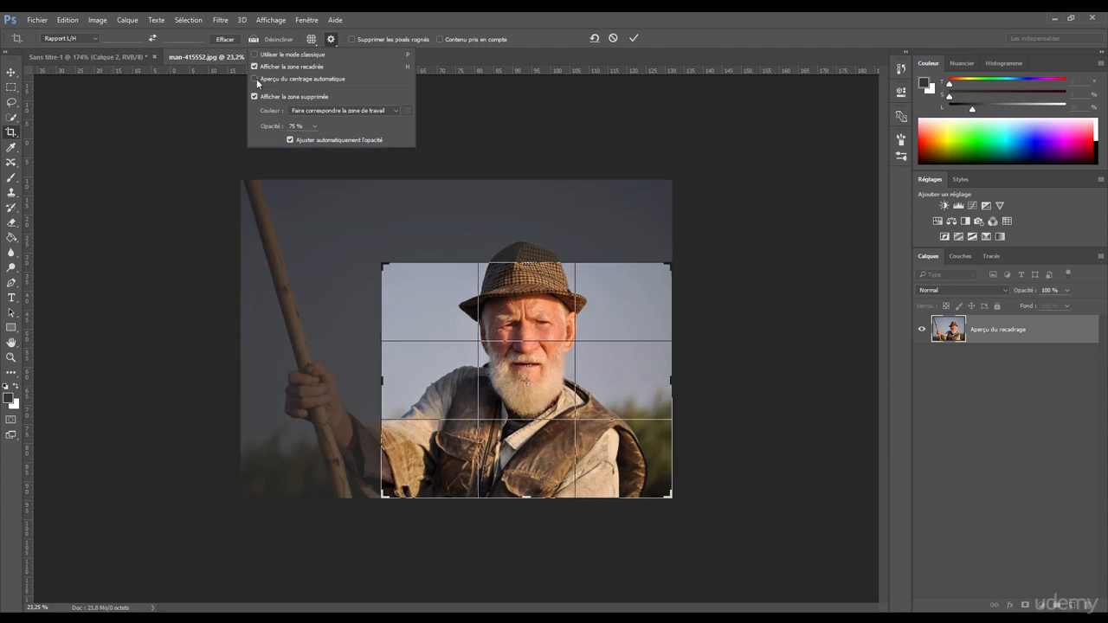
left_click(330, 40)
left_click_drag(382, 264, 403, 236)
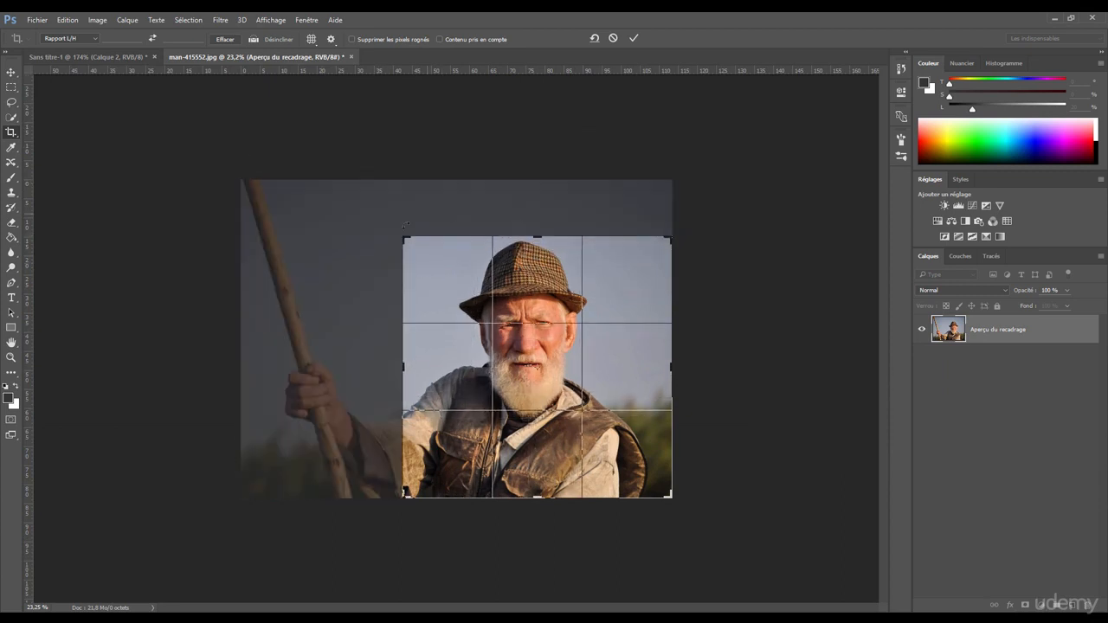
left_click(330, 39)
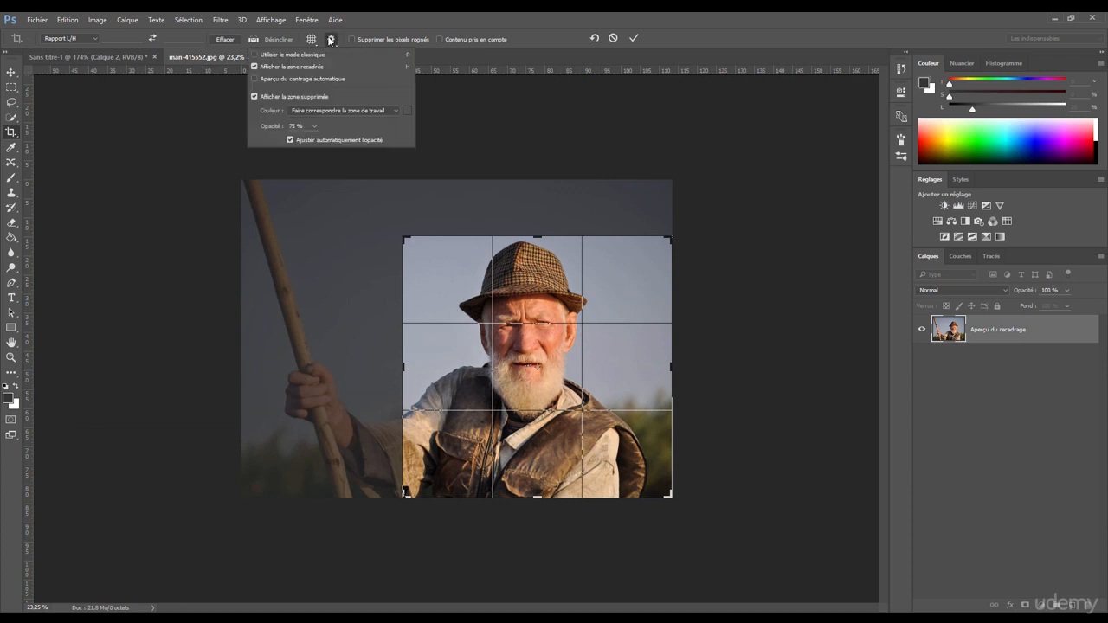
left_click(303, 80)
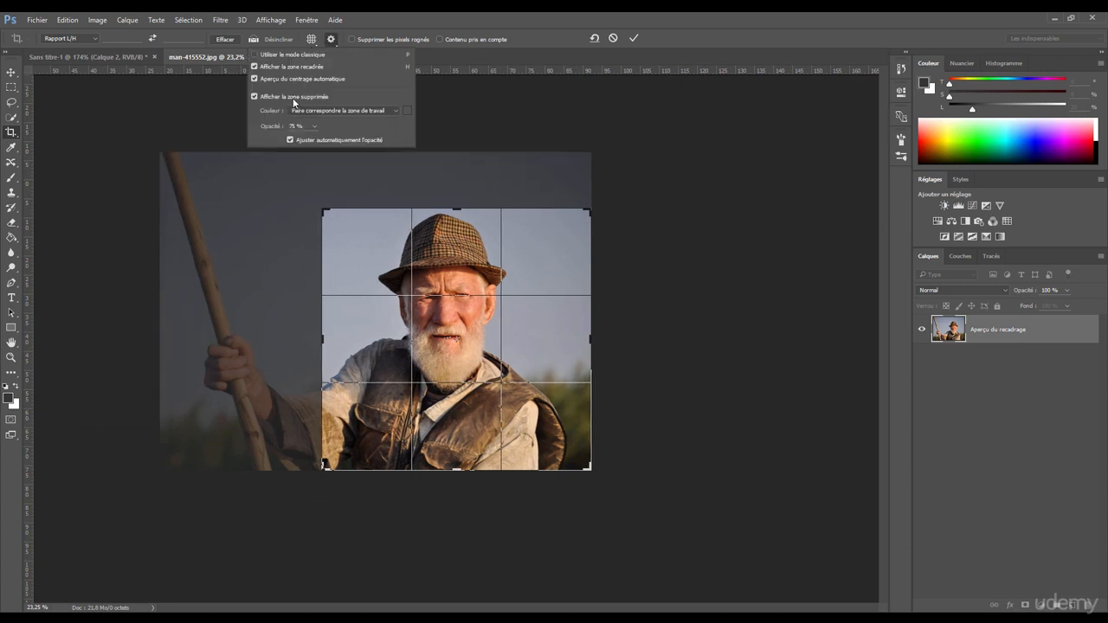
Step: Toggle Afficher la zone supprimée off and on, and try 100 % shading opacity before setting it back to 75 %
left_click(281, 96)
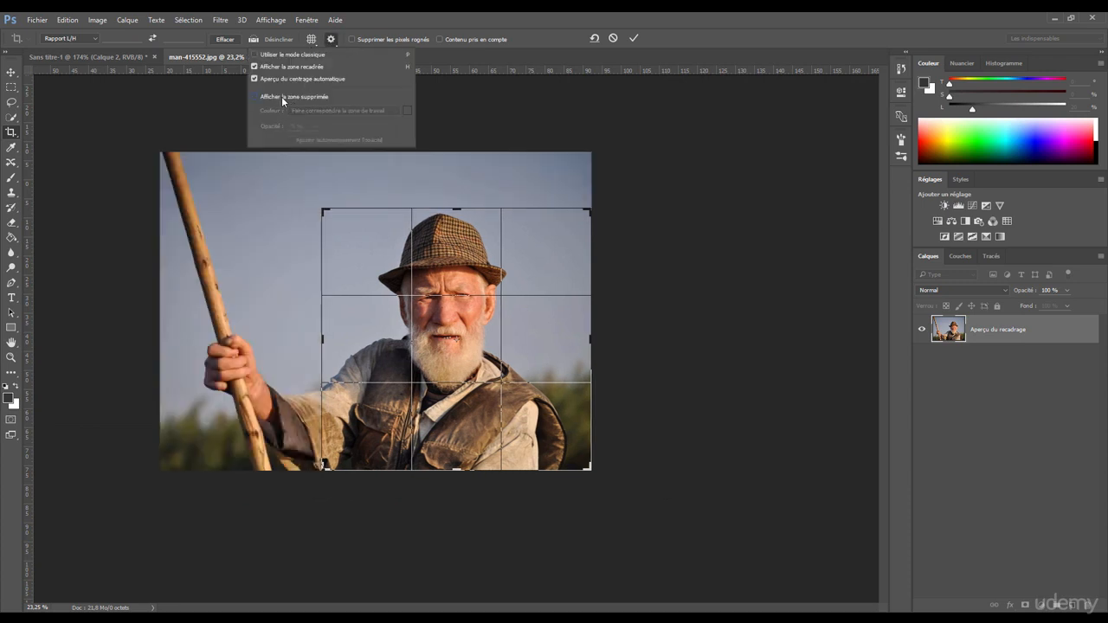
left_click(282, 97)
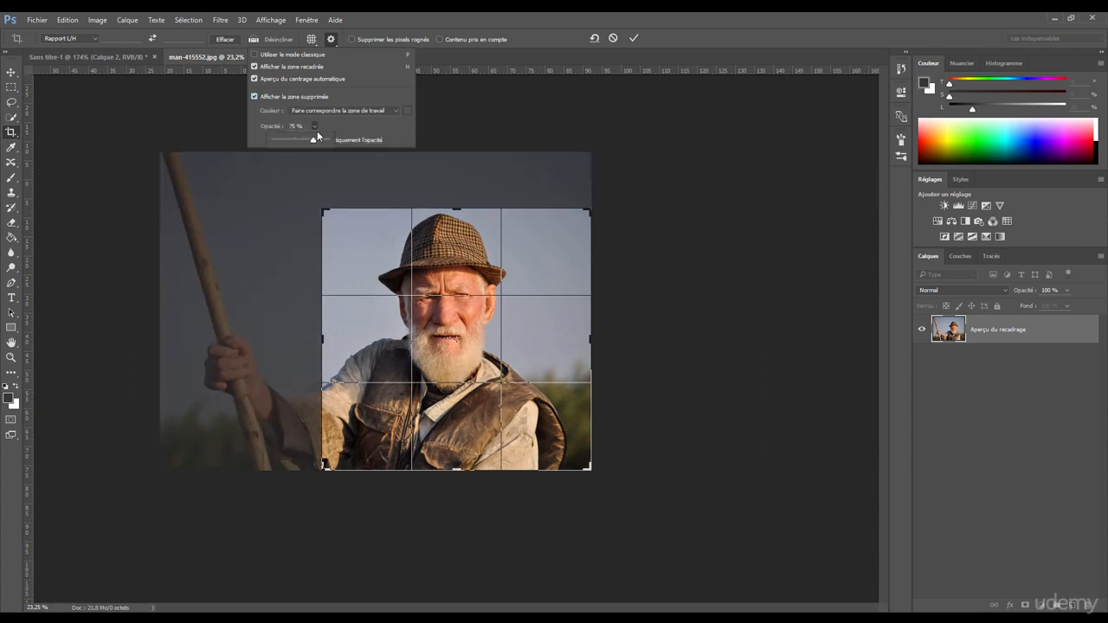
left_click_drag(317, 131, 331, 139)
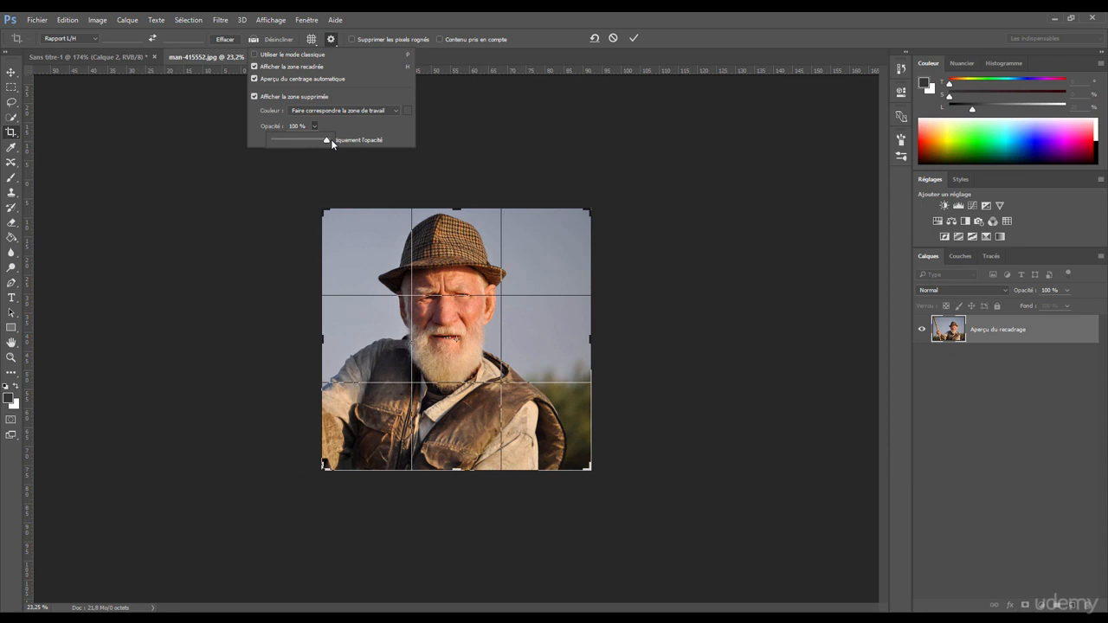
mouse_move(307, 140)
left_mouse_down()
mouse_move(275, 144)
mouse_move(307, 141)
left_mouse_up()
type("75")
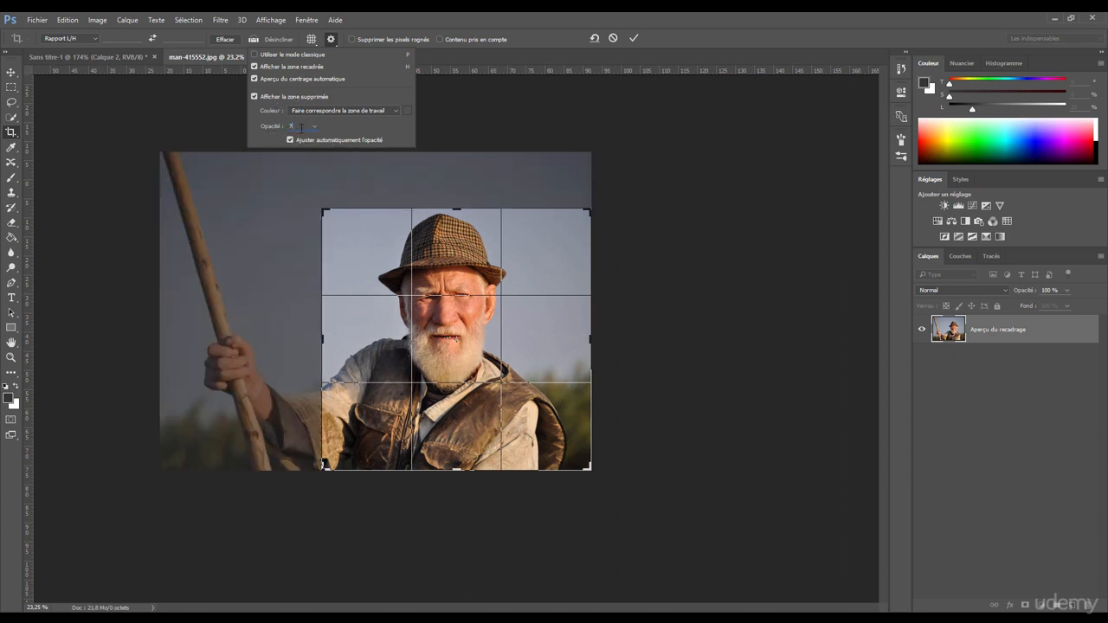
Step: Toggle Aperçu du centrage automatique and Afficher la zone recadrée off and back on, and close the crop options
left_click(272, 76)
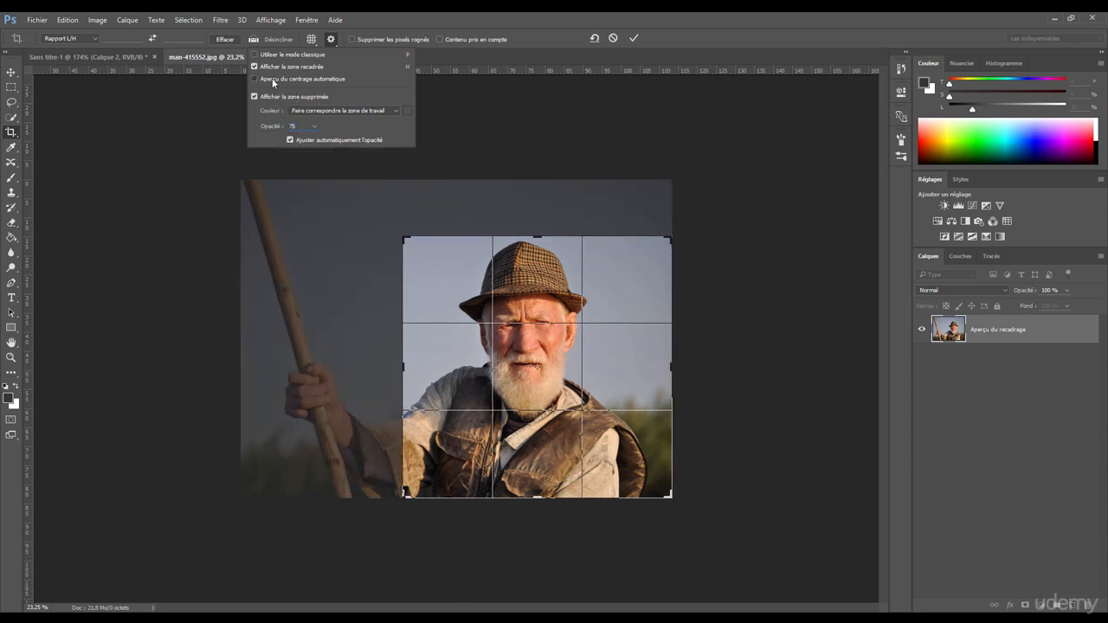
left_click(272, 78)
left_click(271, 66)
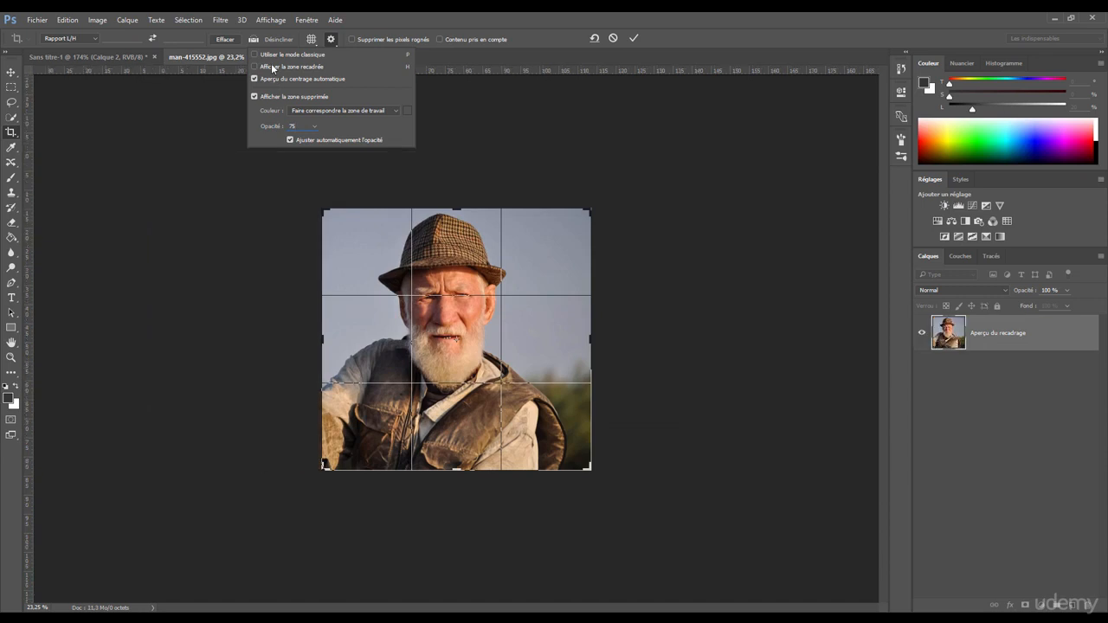
left_click(271, 65)
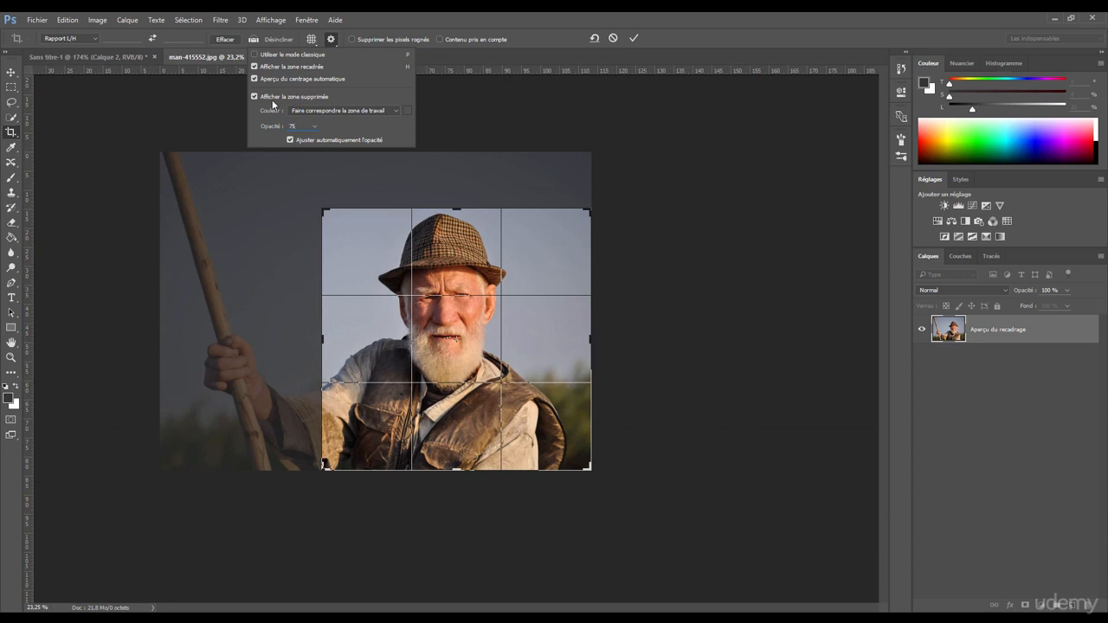
left_click(330, 39)
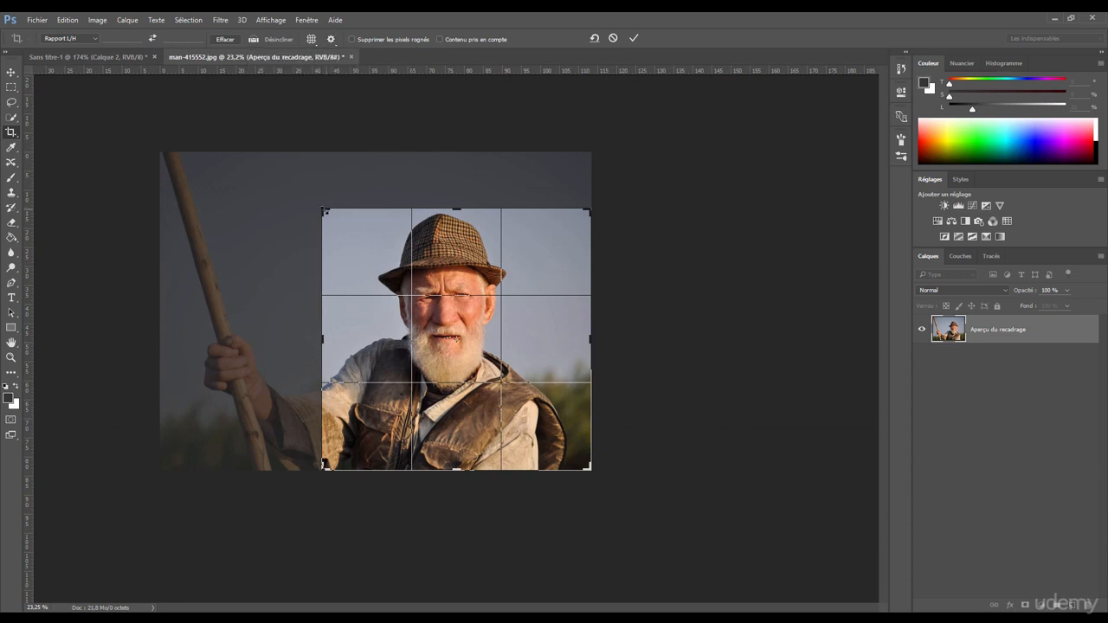
Step: Extend the crop frame back over the whole photo and leave cropping for the Move tool
left_click_drag(323, 210, 241, 181)
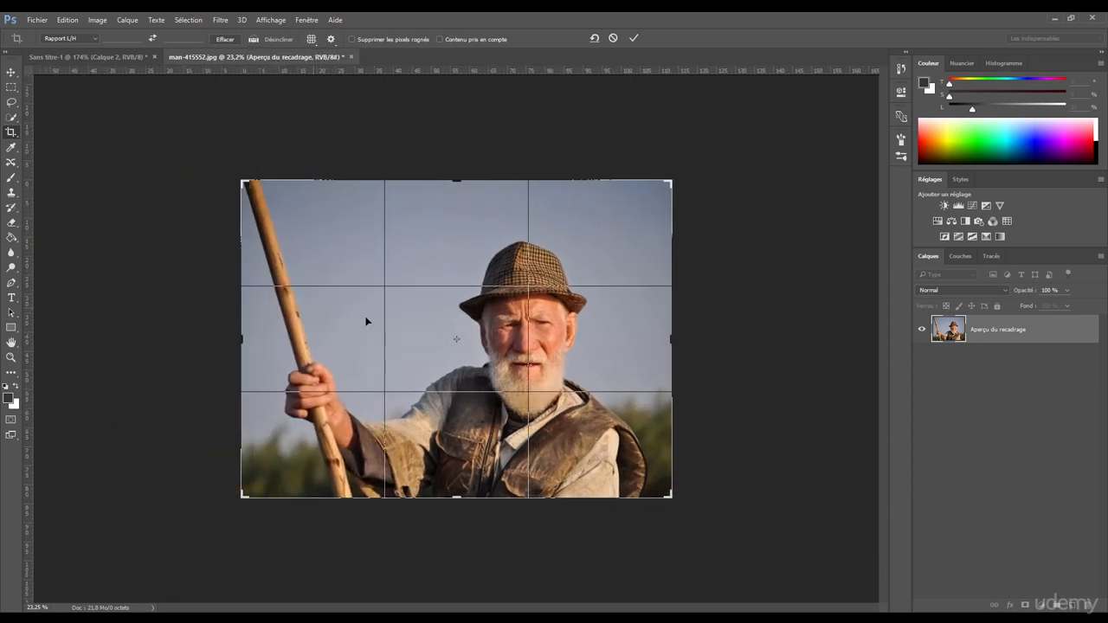
key("v")
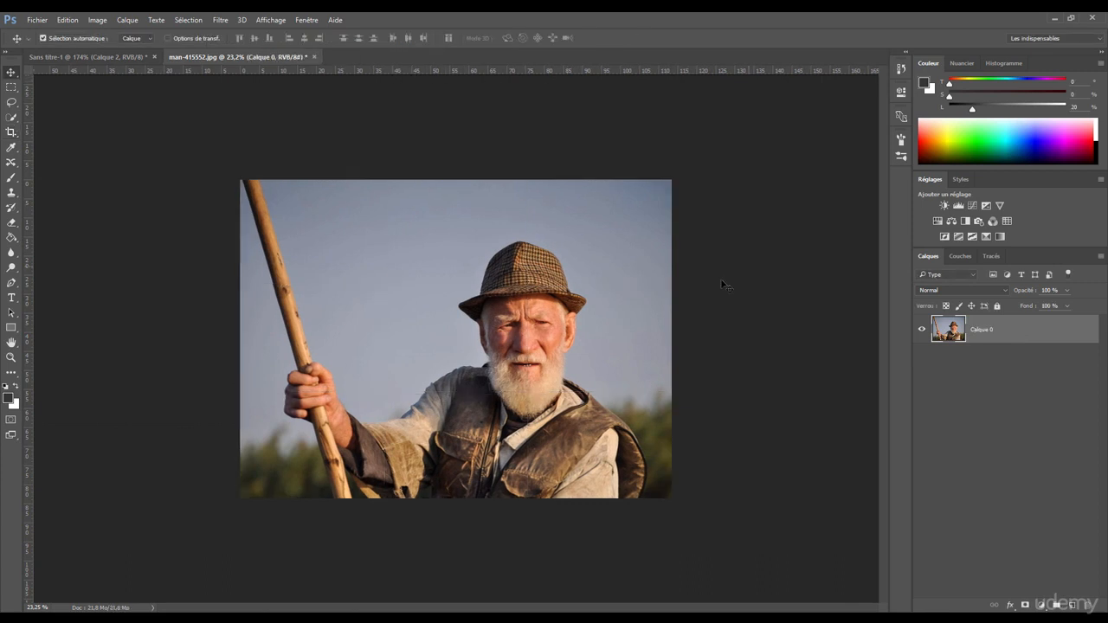
Step: Open the group of tools that contains the Crop tool
left_click(10, 132)
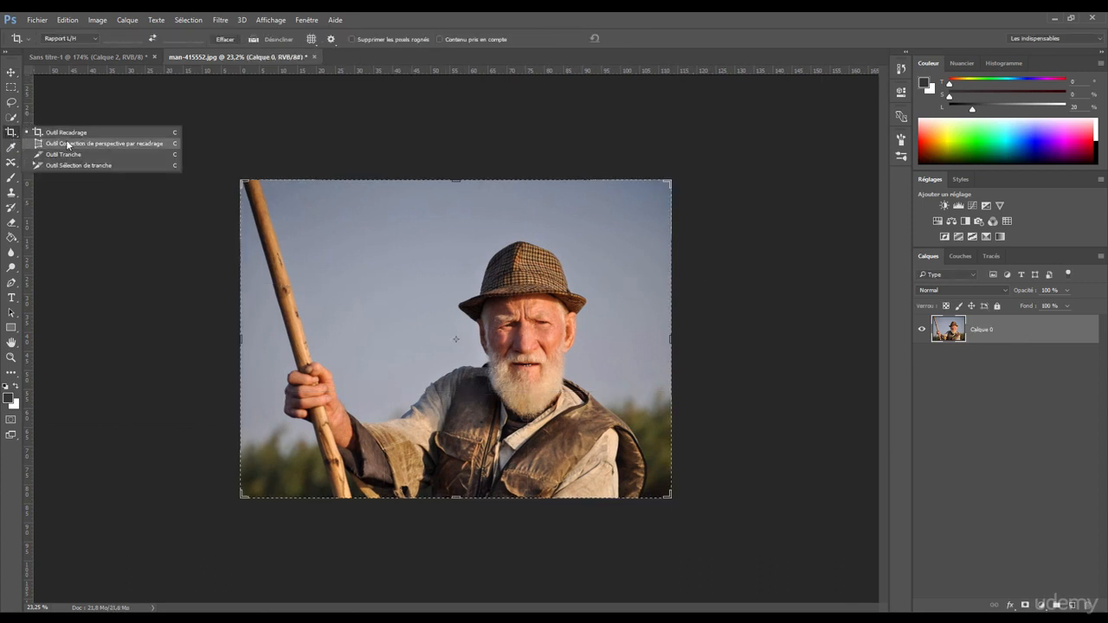